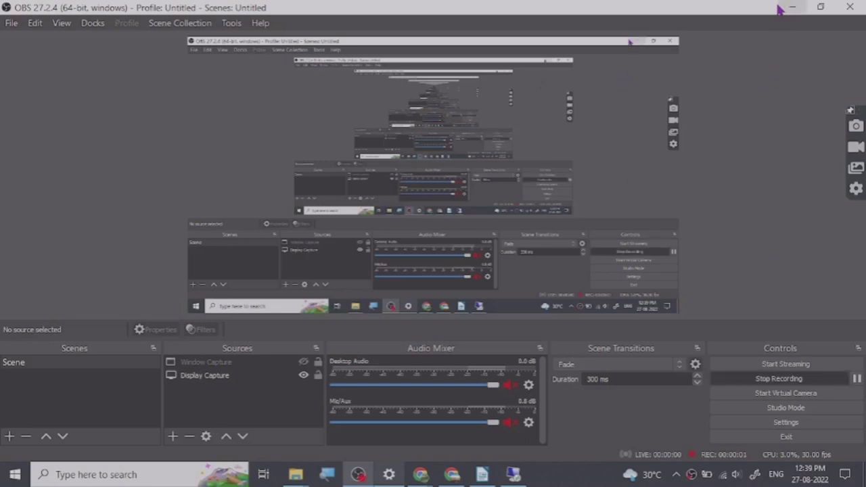
left_click(783, 7)
scroll(226, 300, "up", 3)
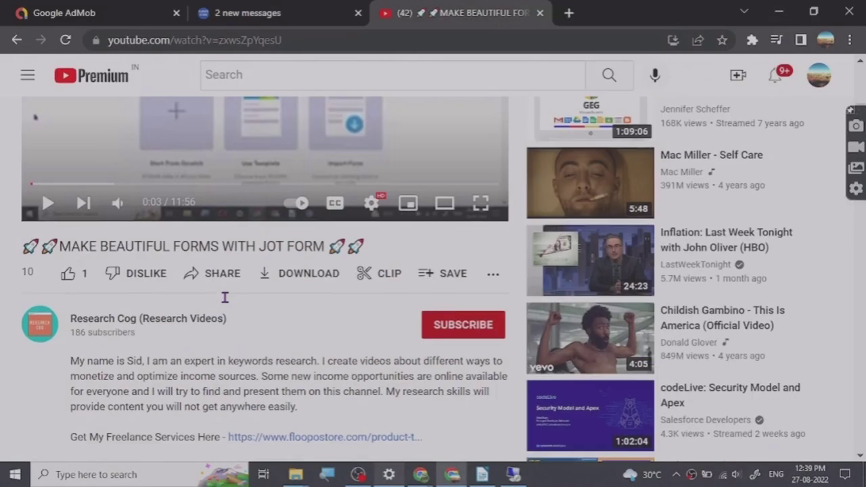
scroll(227, 284, "down", 3)
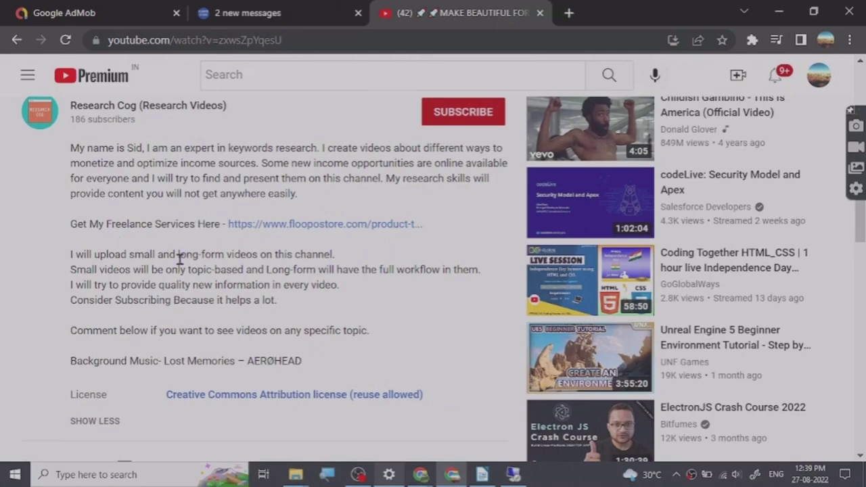
scroll(179, 261, "up", 2)
scroll(156, 302, "down", 2)
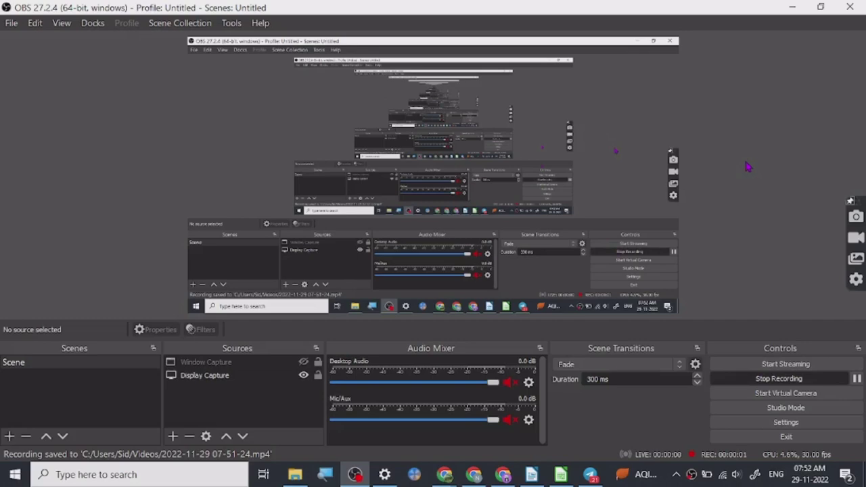
Switch to the Chrome window with WatermarkRemover.io and examine its image upload area and supported formats.
left_click(792, 7)
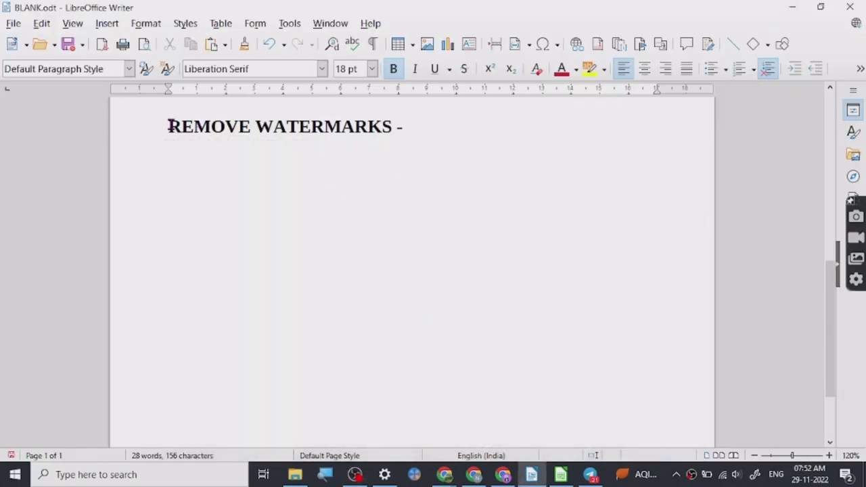
mouse_move(444, 474)
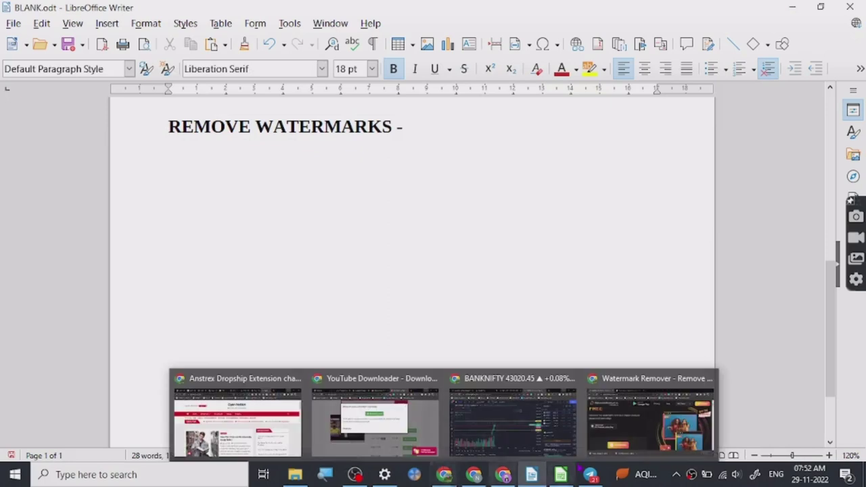
left_click(621, 427)
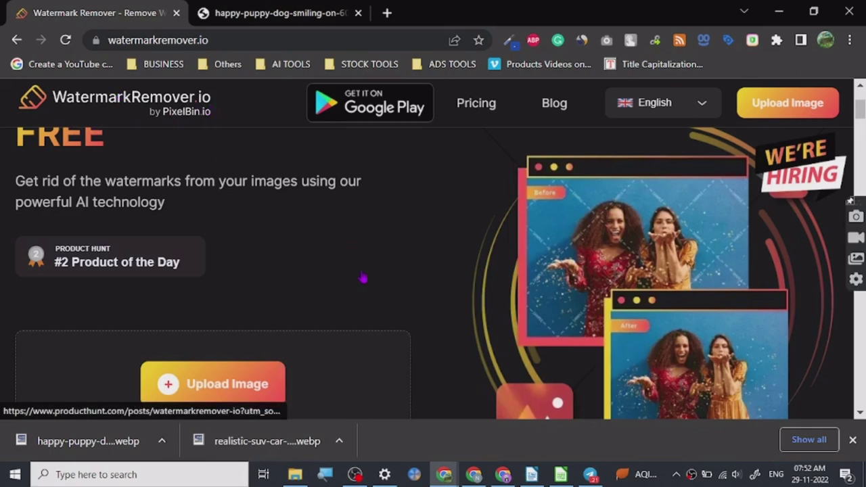
scroll(478, 242, "down", 4)
scroll(477, 242, "up", 3)
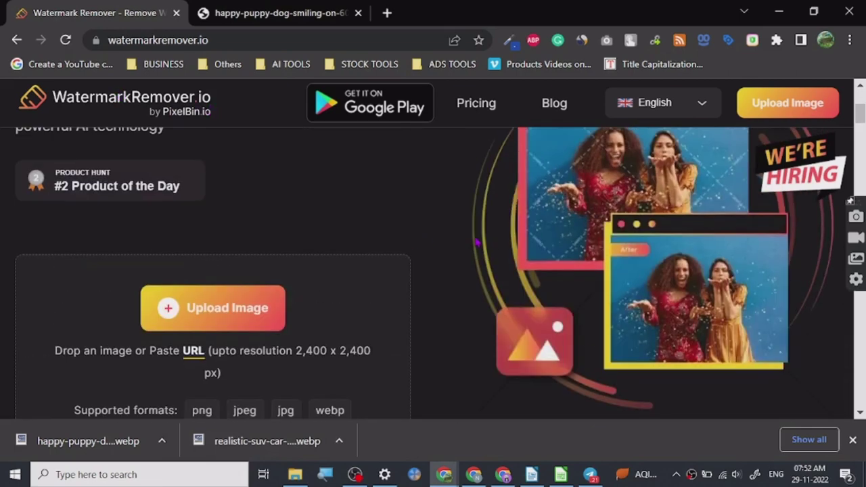
scroll(436, 224, "down", 1)
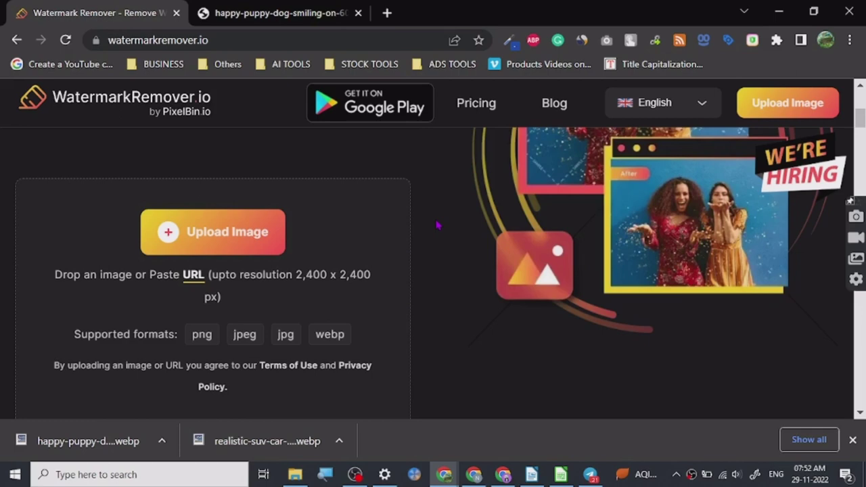
scroll(423, 245, "up", 2)
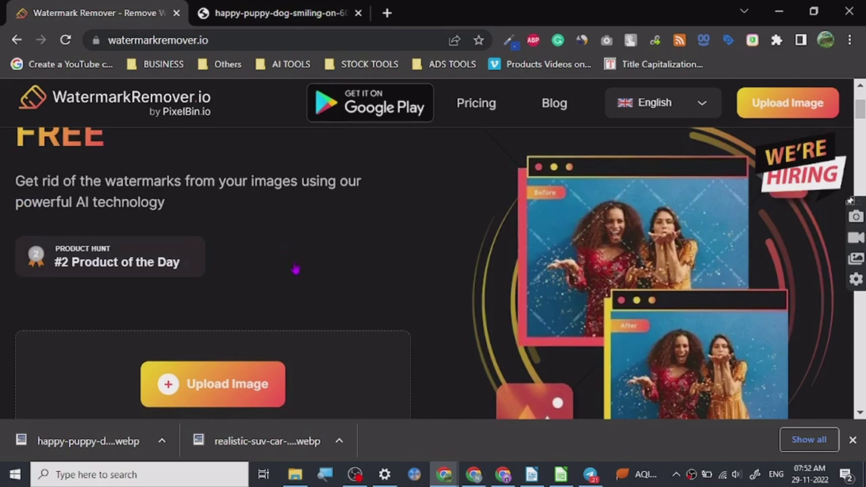
scroll(410, 270, "down", 1)
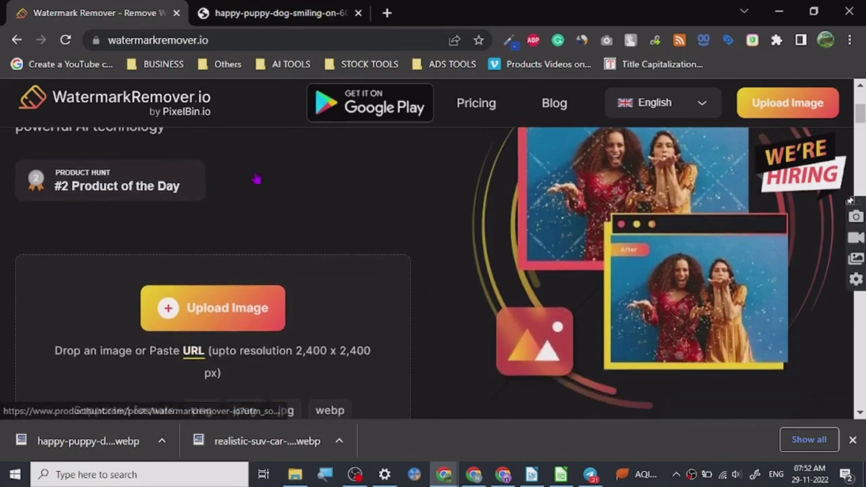
View the watermarked happy-puppy-dog image in its browser tab and compare it with the remover page's upload options.
left_click(262, 15)
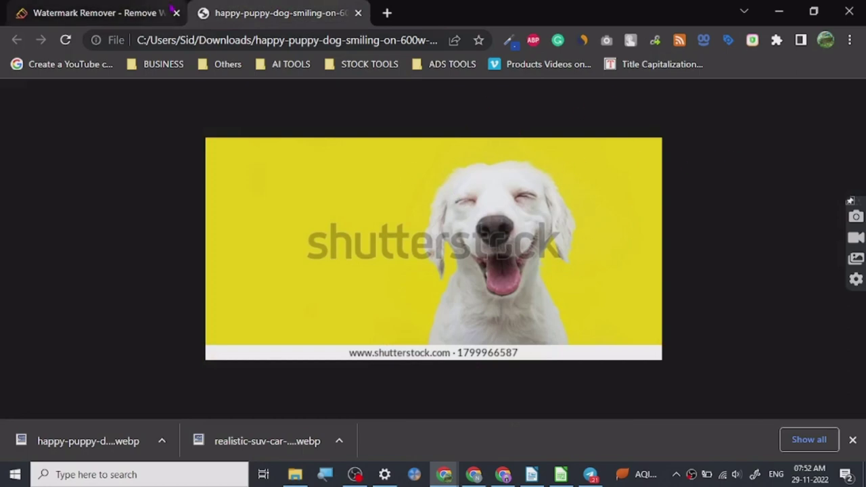
left_click(138, 11)
scroll(449, 211, "down", 2)
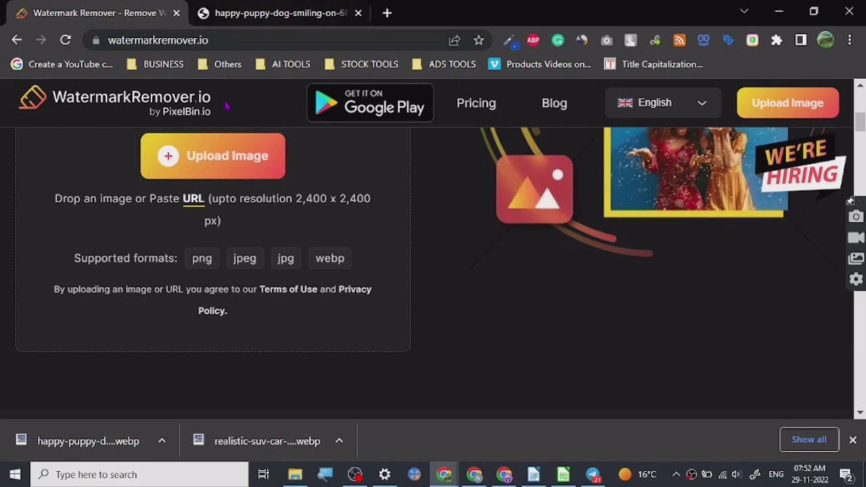
left_click(278, 13)
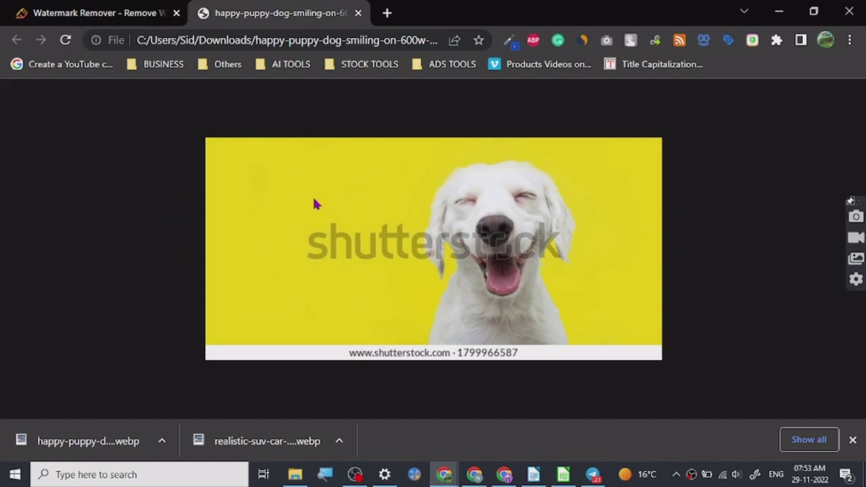
Upload happy-puppy-dog-smiling-on-600w-1799966587.webp from the Downloads folder to WatermarkRemover.io.
left_click(126, 6)
scroll(445, 295, "up", 3)
scroll(419, 267, "down", 1)
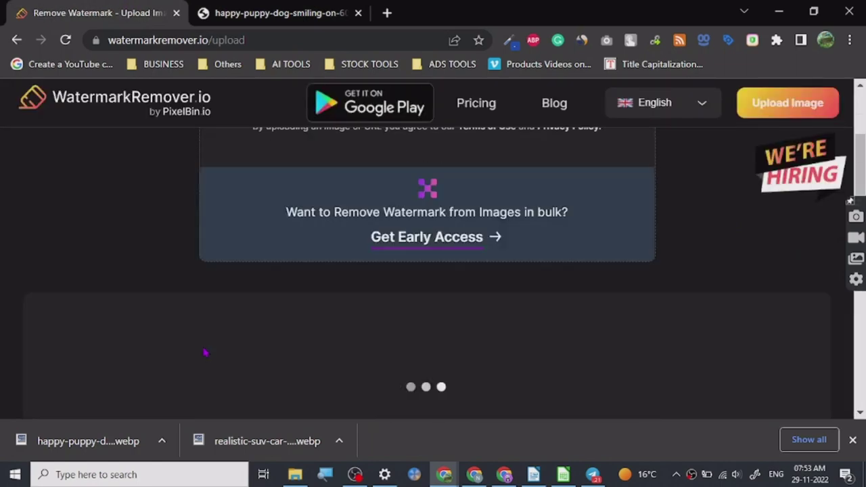
scroll(205, 352, "up", 1)
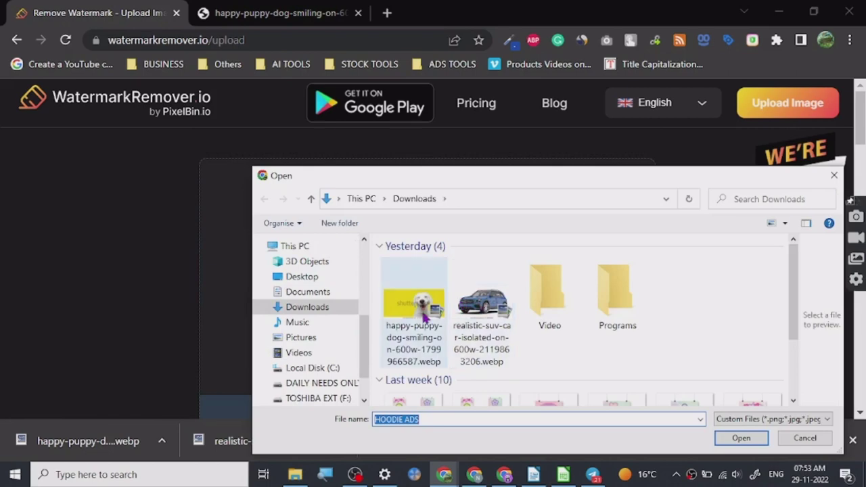
left_click(410, 324)
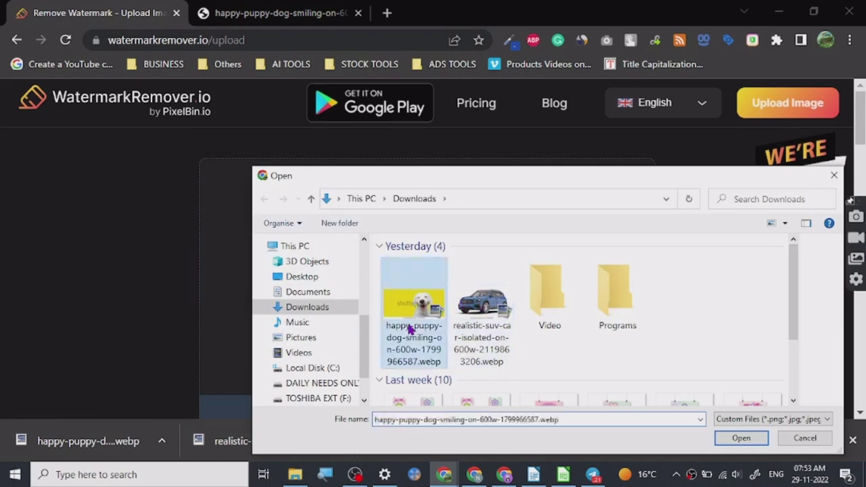
left_click(749, 440)
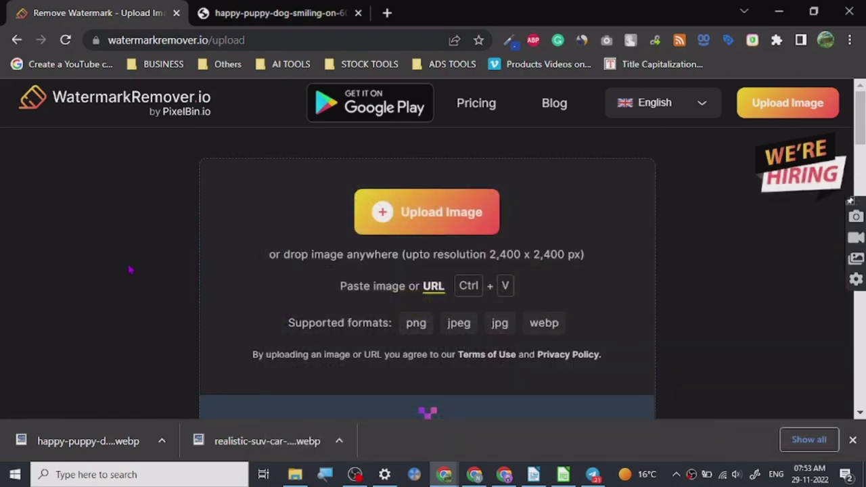
Examine the original and watermark-removed versions of the blue SUV image.
scroll(131, 269, "down", 6)
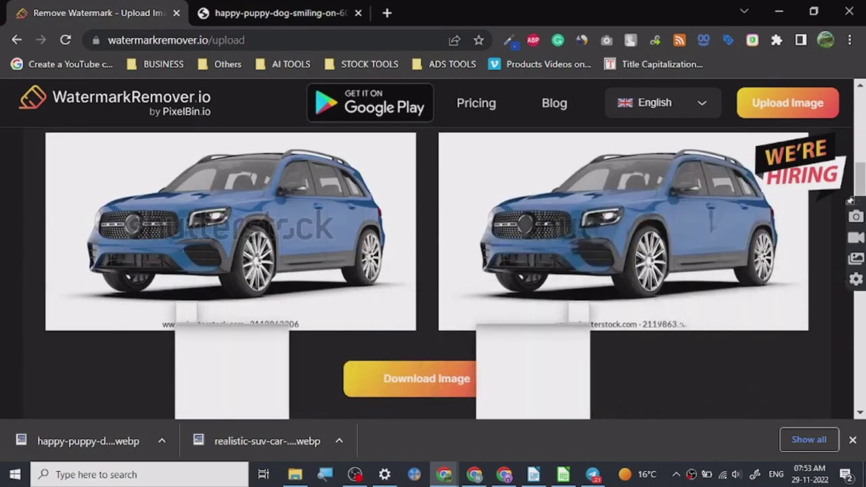
scroll(20, 298, "up", 2)
scroll(433, 271, "up", 4)
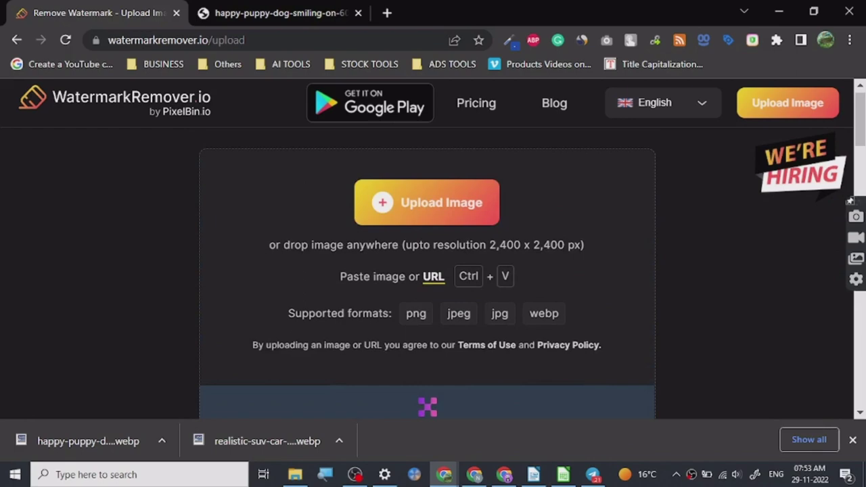
Reopen the image file chooser, then dismiss it along with the offer to remove watermarks from multiple images.
left_click(437, 203)
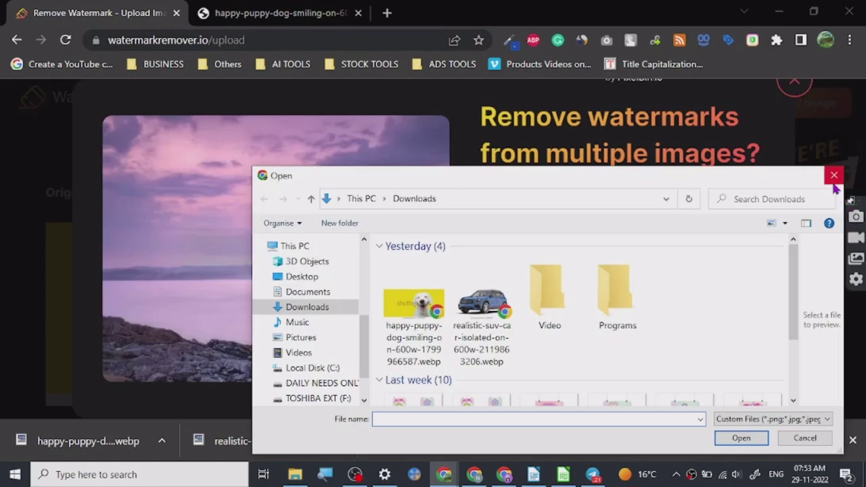
left_click(832, 174)
left_click(794, 82)
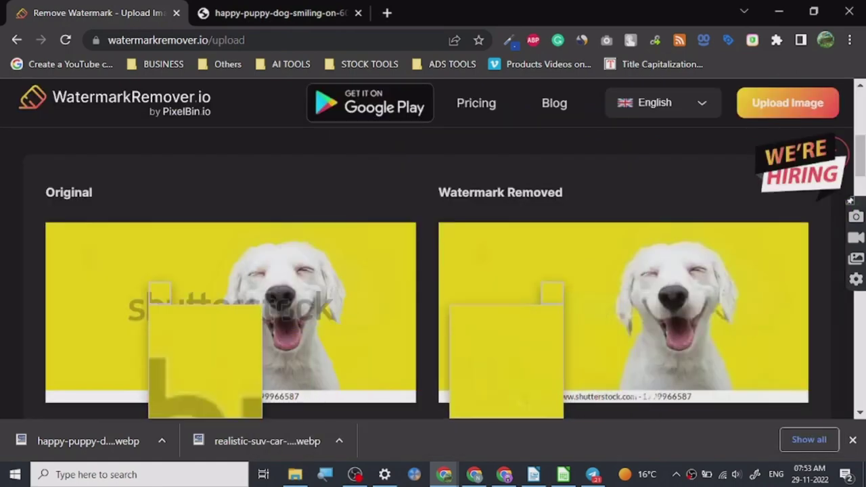
Compare the original dog image with its watermark-removed version, checking the central watermark and the bottom caption.
scroll(651, 190, "down", 1)
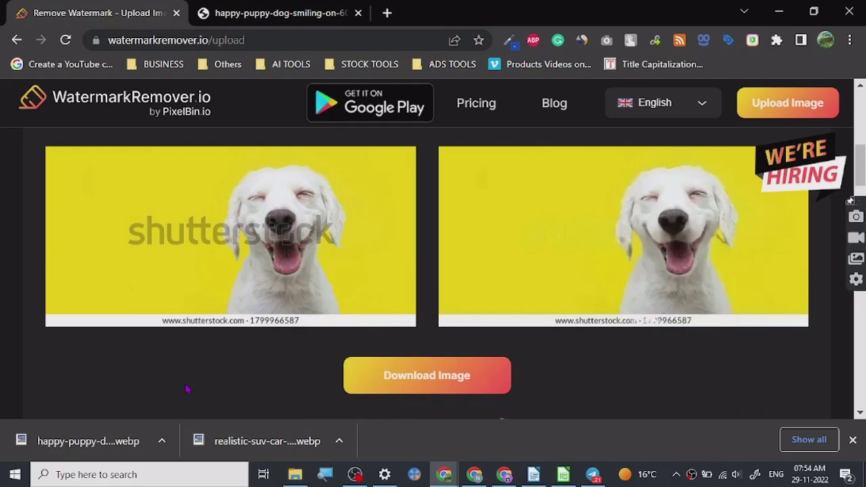
scroll(46, 381, "up", 2)
scroll(3, 327, "up", 1)
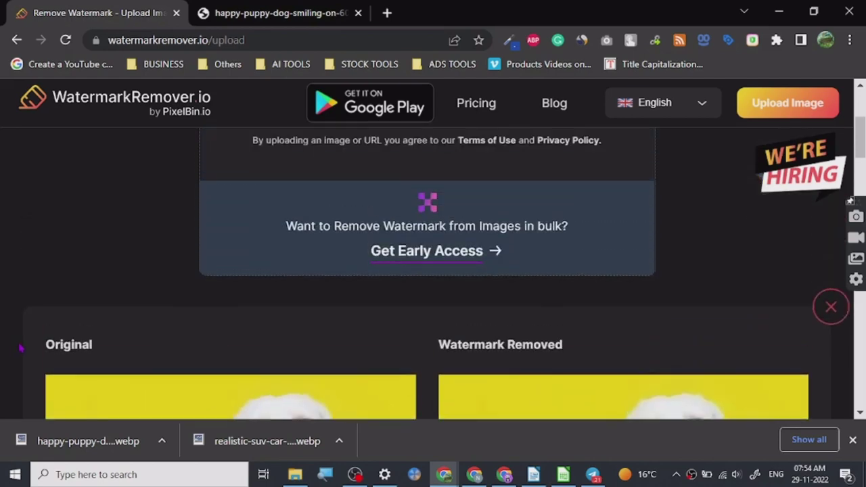
scroll(20, 319, "down", 3)
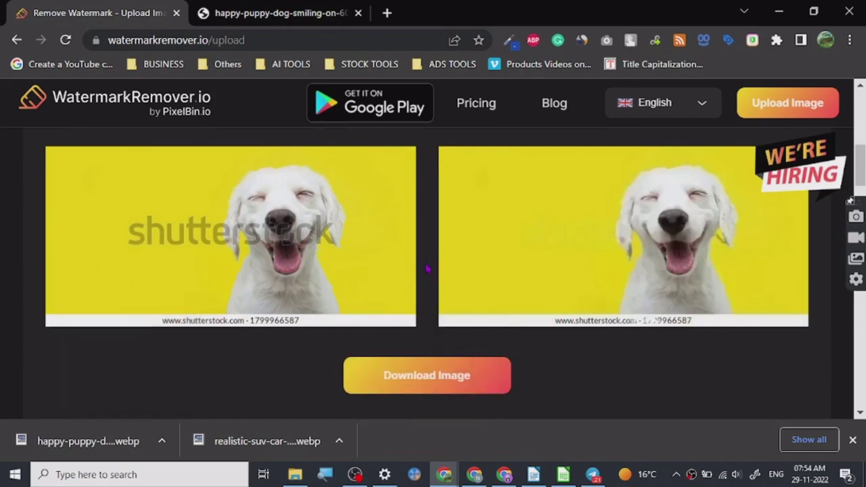
scroll(3, 366, "down", 4)
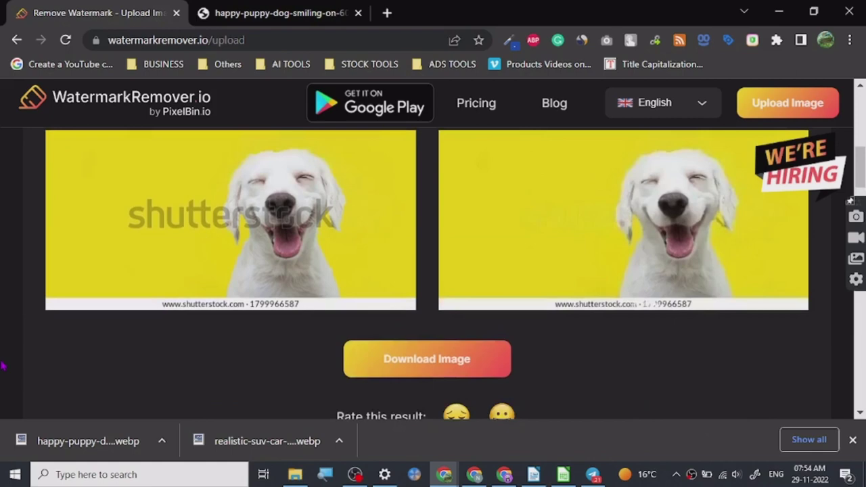
Open the WatermarkRemover.io pricing page and compare what the Free, Starter, Basic and Premium plans include.
scroll(3, 366, "up", 5)
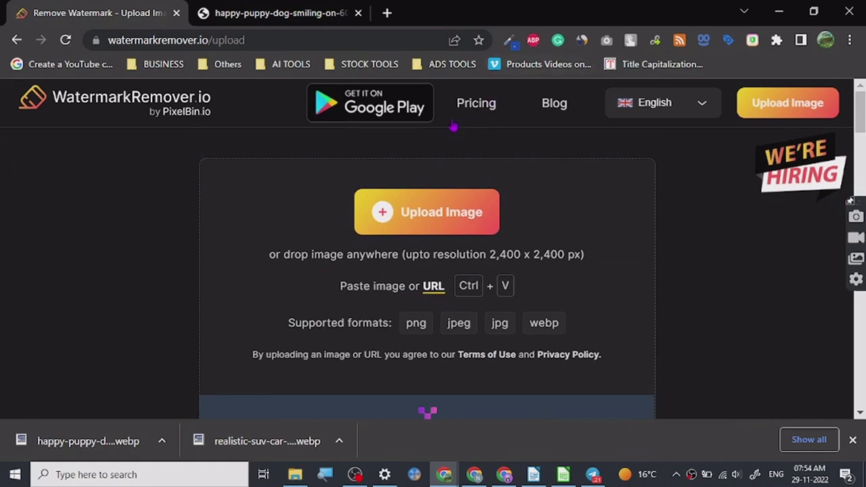
left_click(477, 103)
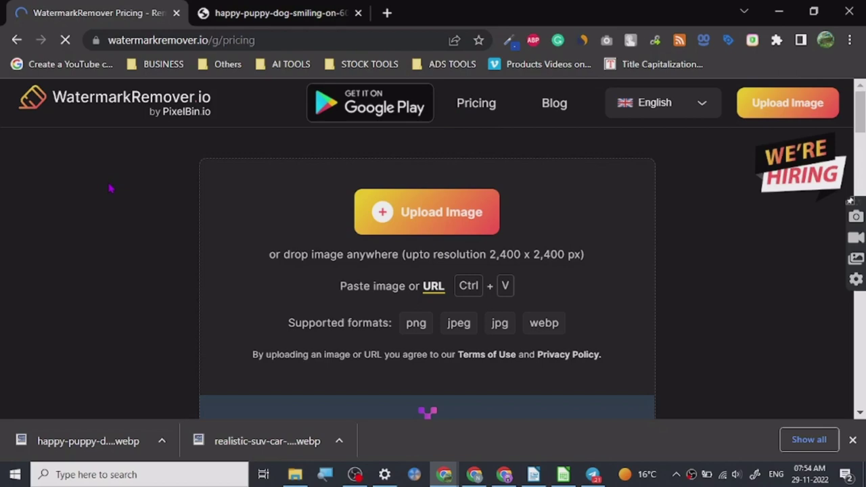
scroll(183, 245, "down", 5)
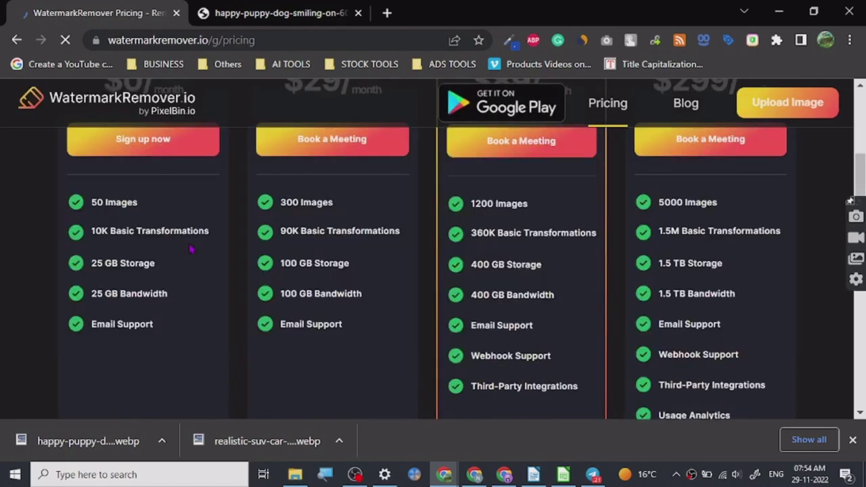
scroll(203, 257, "up", 1)
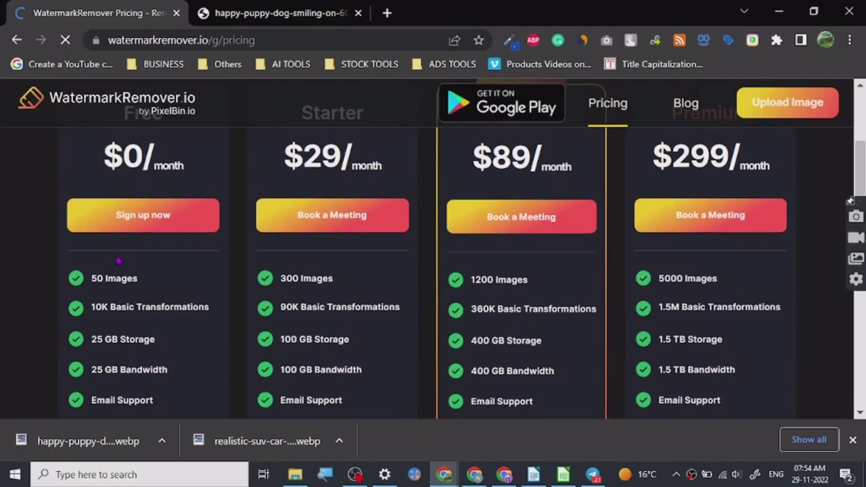
scroll(126, 257, "up", 2)
scroll(126, 257, "down", 2)
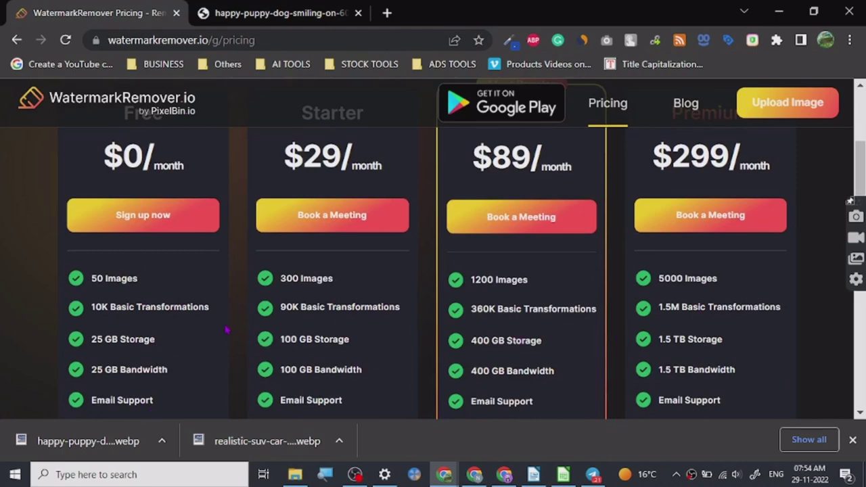
scroll(228, 330, "down", 1)
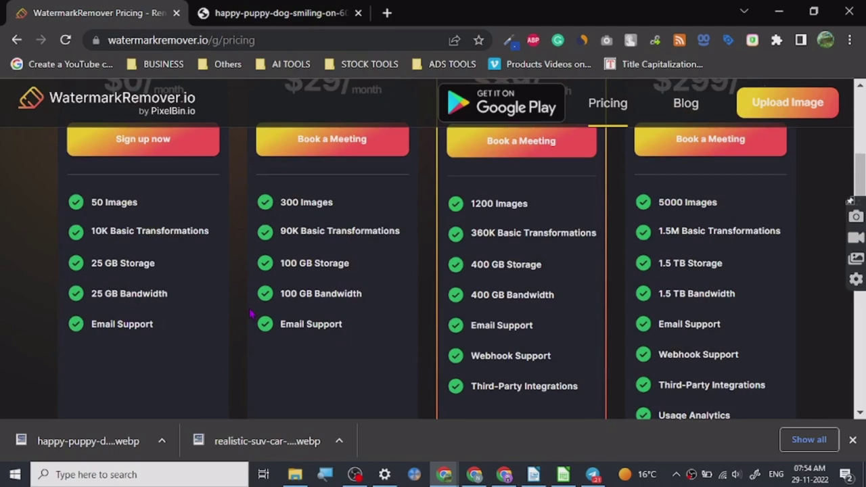
scroll(250, 313, "down", 4)
scroll(251, 313, "up", 6)
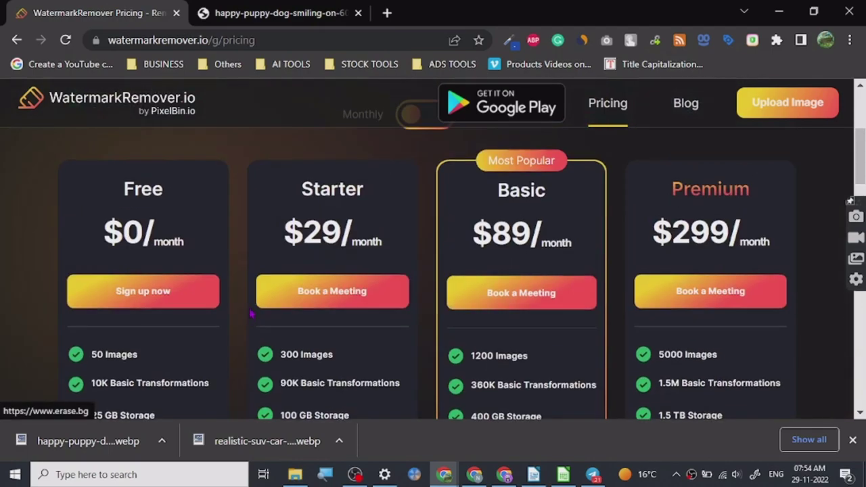
Open PixelBin's other AI products Erase.bg, Shrink.media and Upscale.media from the pricing page, each in its own new tab.
scroll(251, 314, "down", 3)
scroll(250, 313, "down", 4)
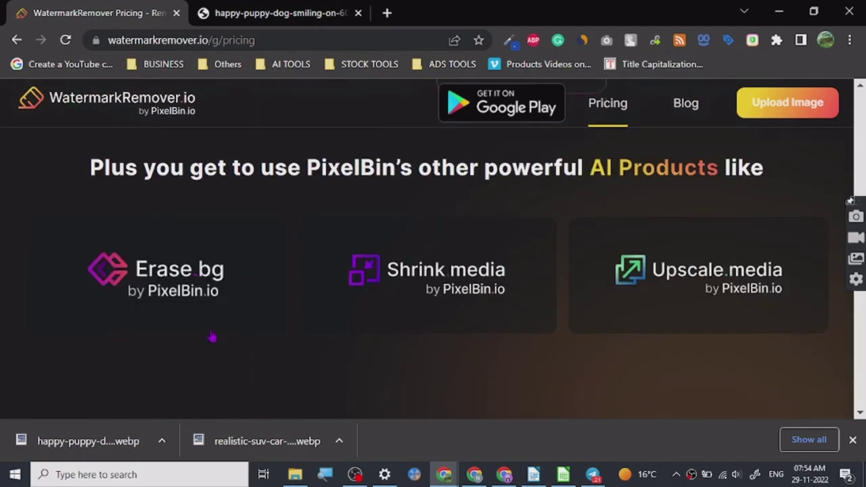
right_click(164, 275)
left_click(188, 99)
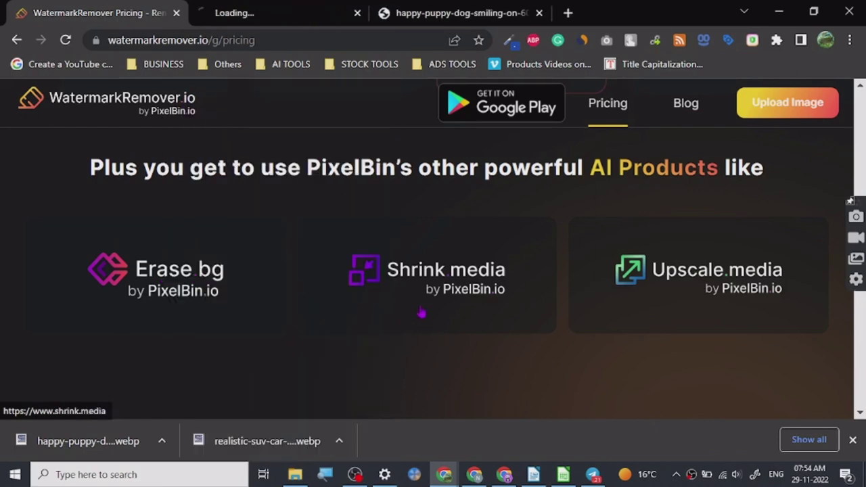
right_click(414, 274)
left_click(452, 99)
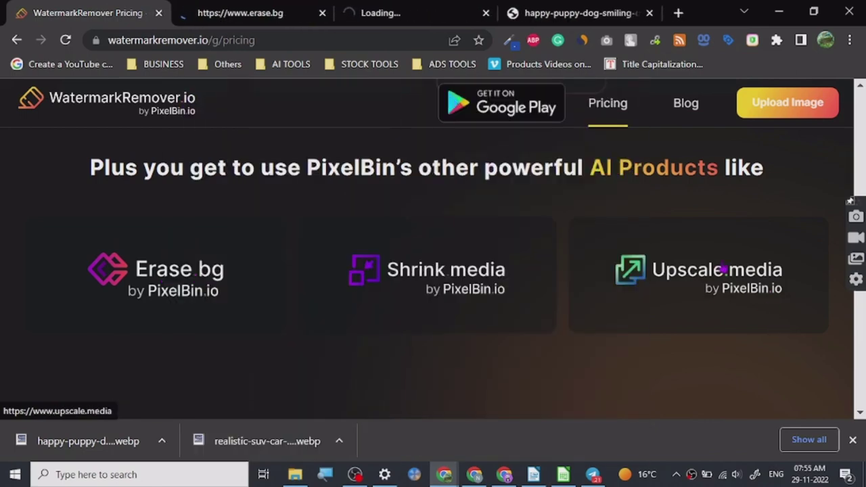
right_click(701, 285)
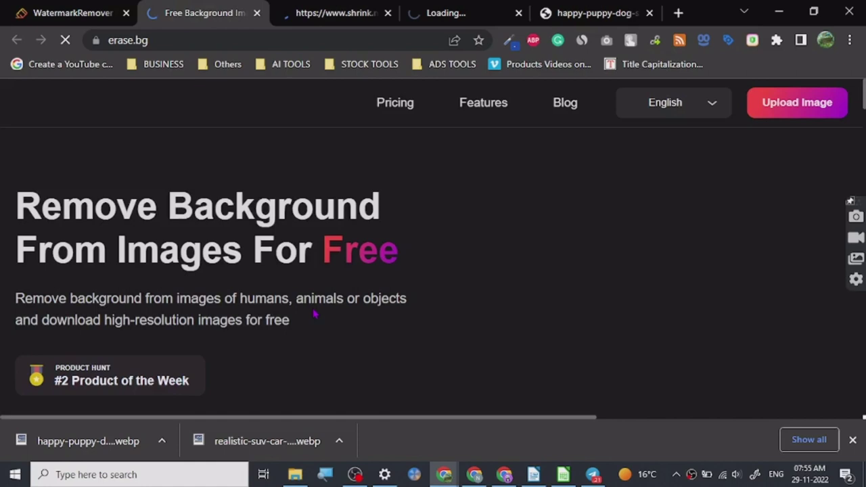
Open the Erase.bg upload page and paste in the watermarked dog image to remove its background.
scroll(313, 313, "down", 3)
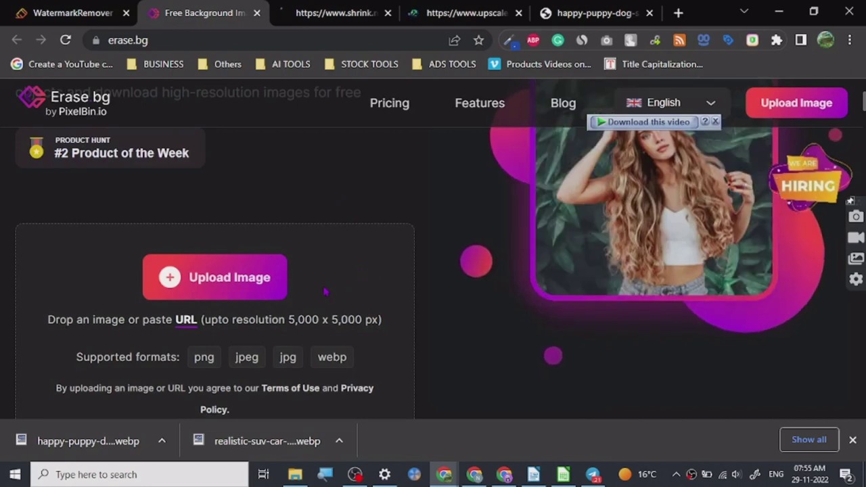
left_click(213, 285)
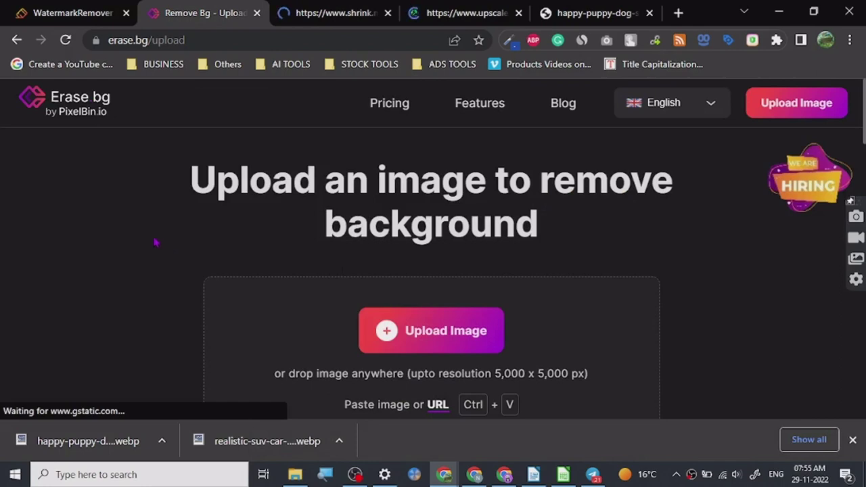
scroll(155, 243, "down", 10)
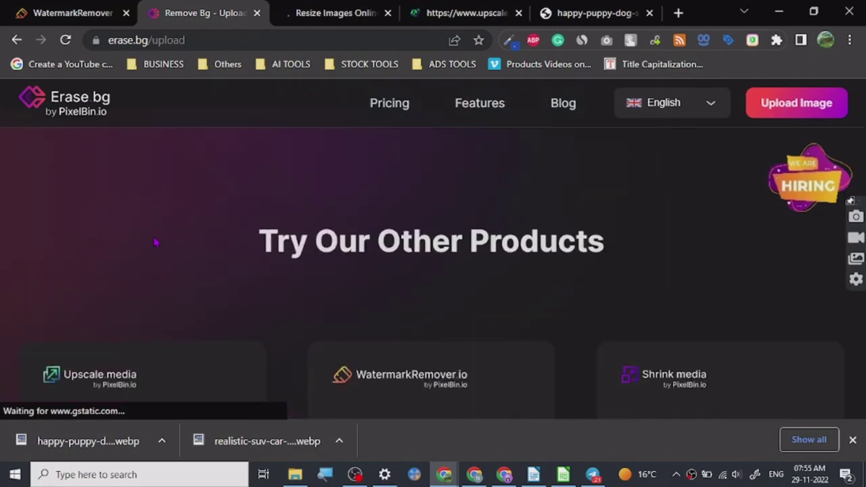
scroll(155, 242, "up", 8)
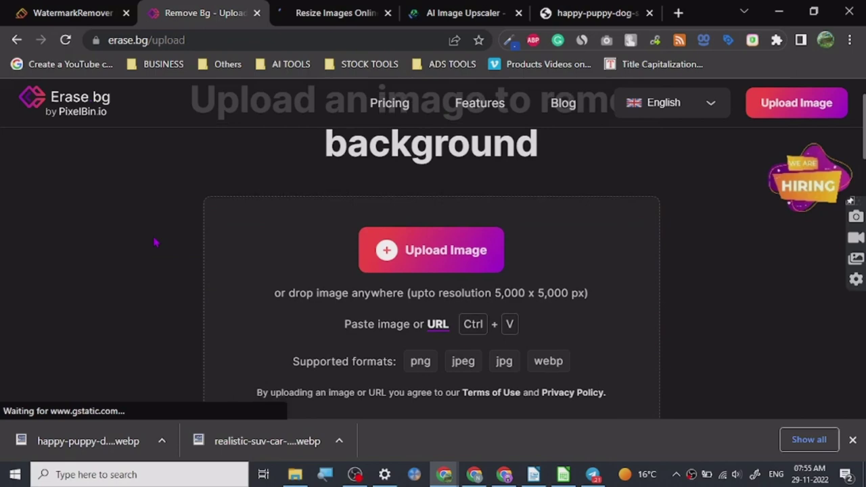
scroll(155, 242, "down", 3)
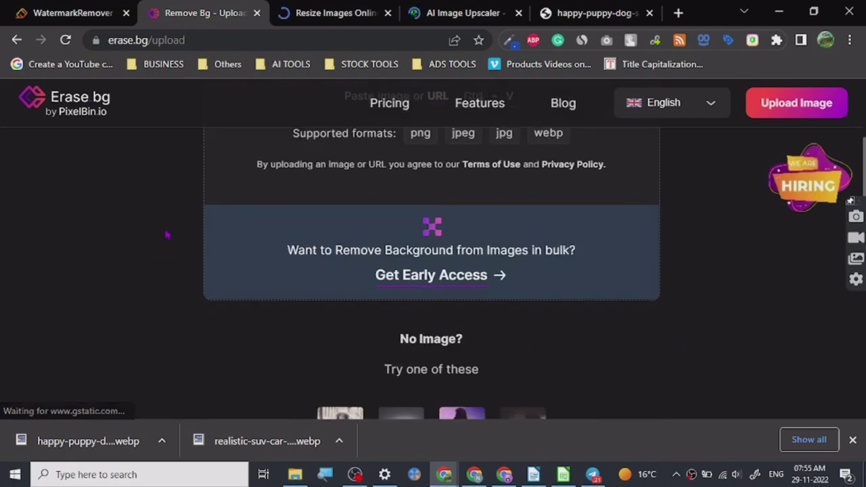
scroll(169, 236, "down", 2)
key("ctrl+v")
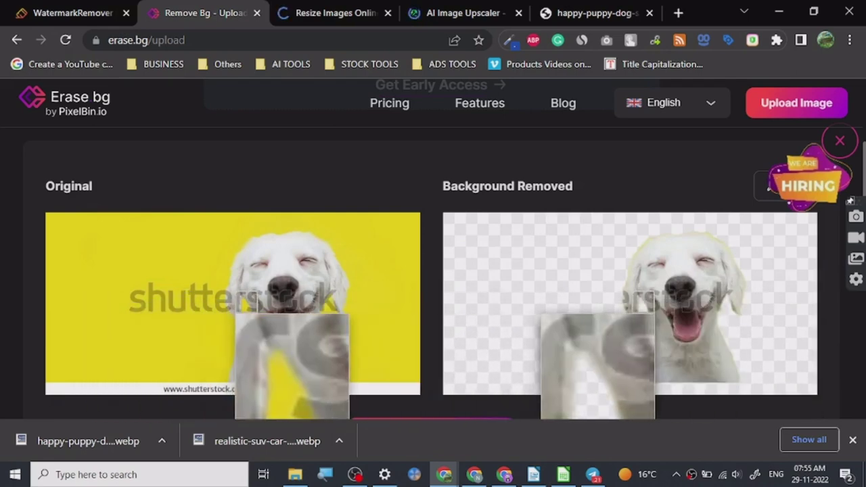
Compare the original dog image with its background-removed version on Erase.bg.
scroll(379, 272, "up", 2)
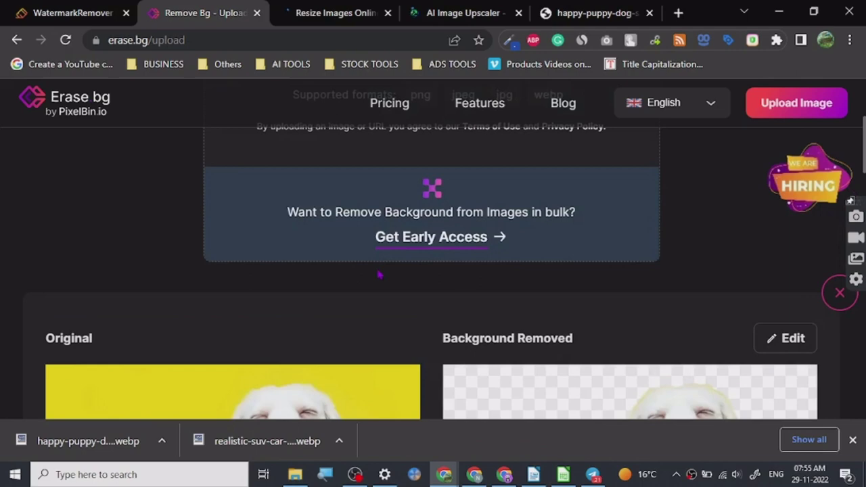
scroll(455, 284, "down", 3)
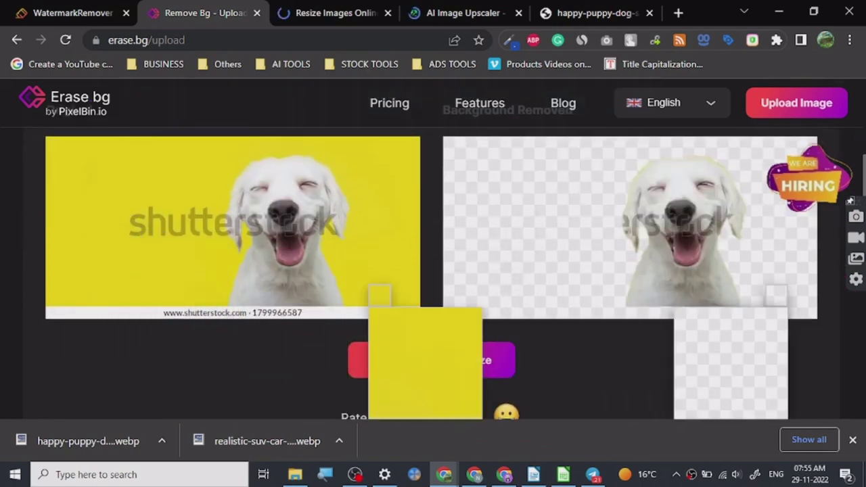
scroll(434, 271, "up", 3)
scroll(122, 251, "up", 1)
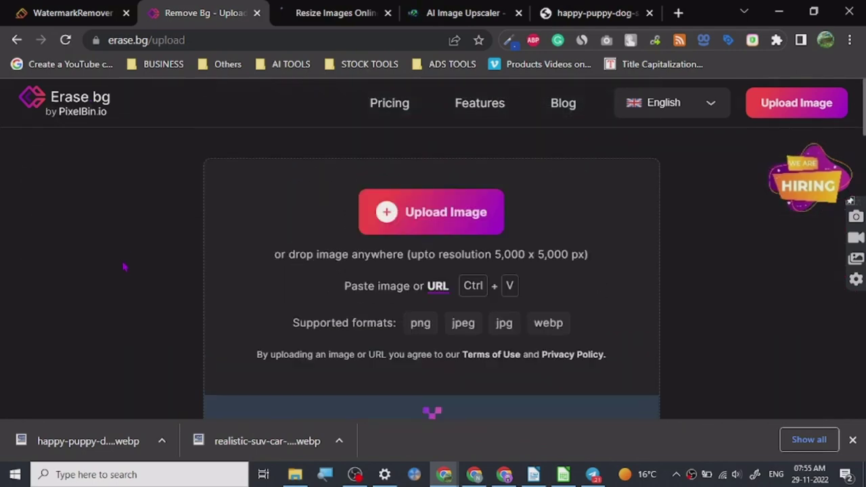
Switch to the BLANK.odt document in LibreOffice Writer and add "BACKGROUND – PRODUCT IMAGES AND IMAGE OVERLAY" below the REMOVE WATERMARKS line.
mouse_move(533, 474)
left_click(528, 409)
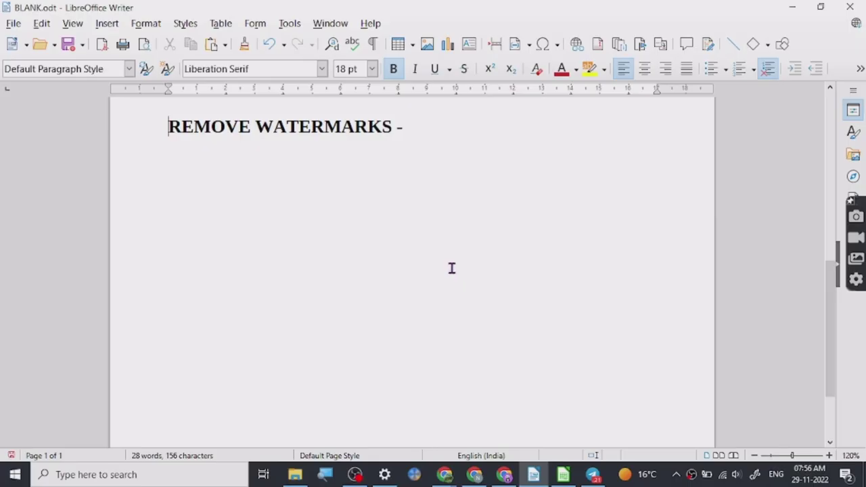
type("BACK")
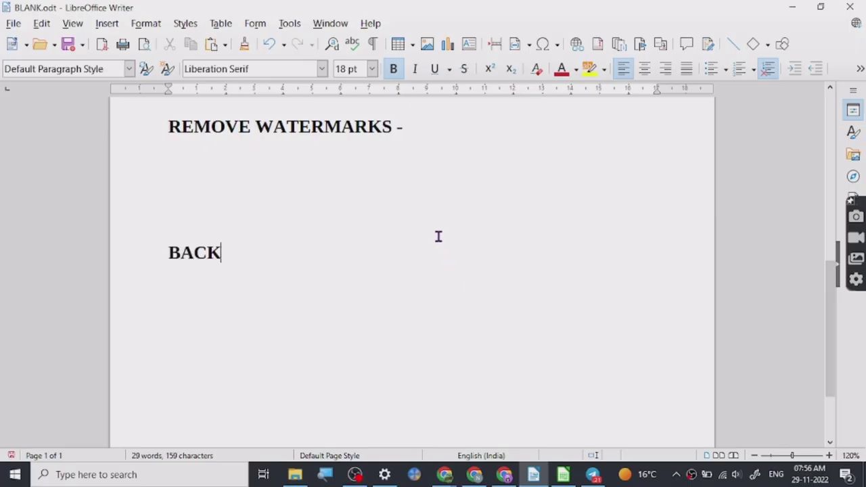
type("GROUND")
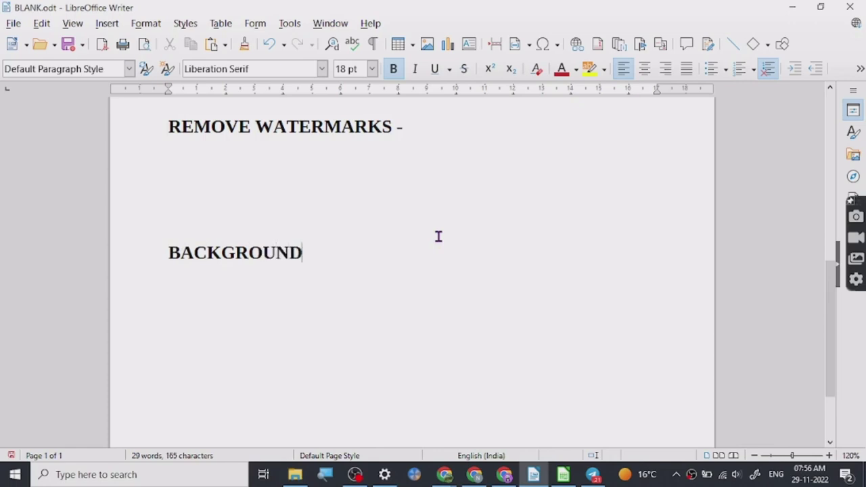
type(" - PR")
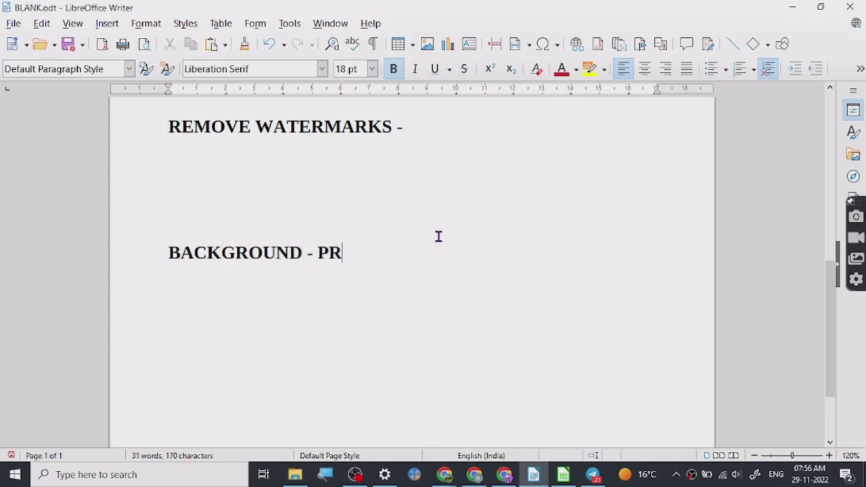
type("ODUCT I")
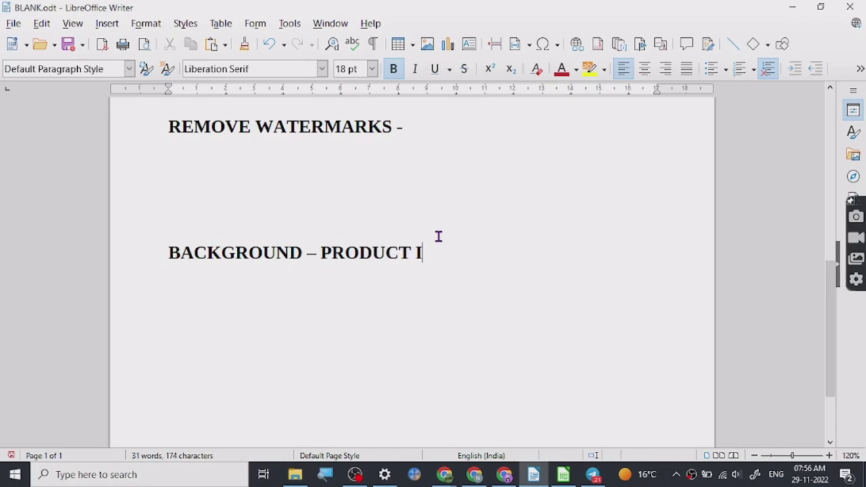
type("MAGES AN")
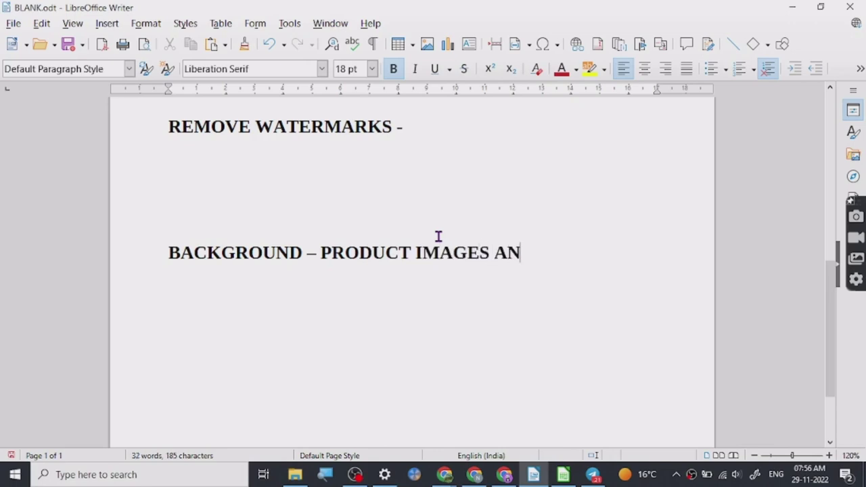
type("D IMA")
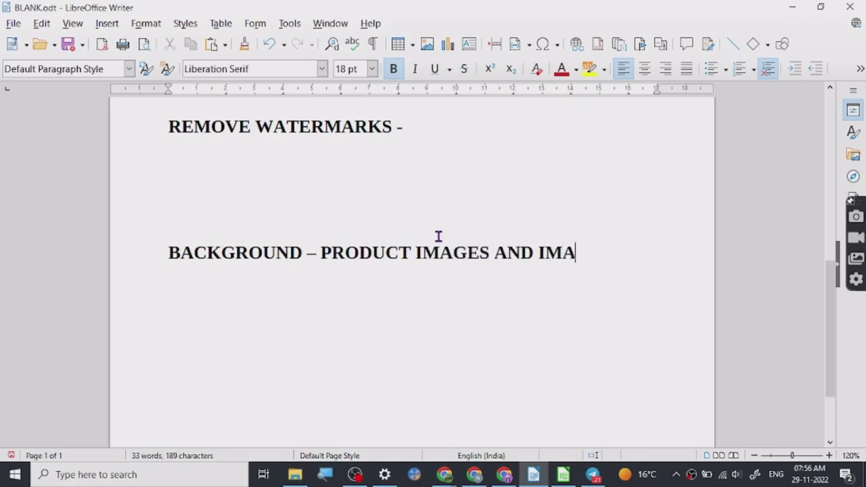
type("GE OVERLAY")
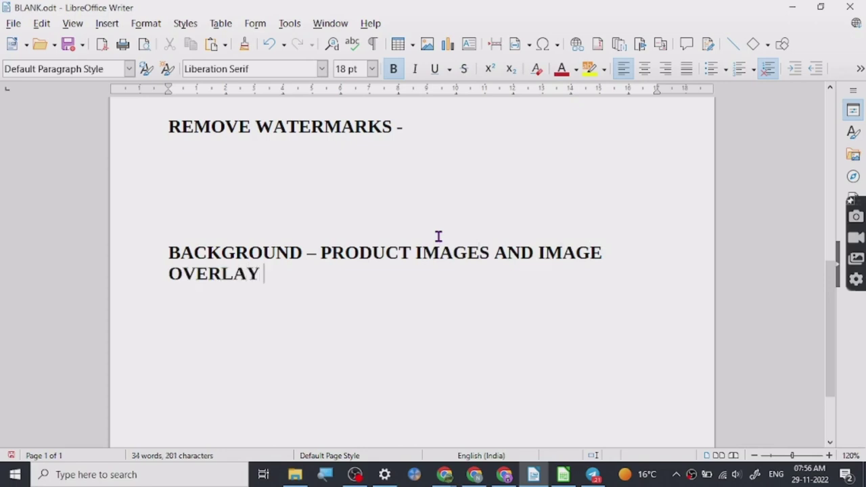
Insert the word "REMOVER" after "BACKGROUND" in the new line.
left_click(302, 253)
type("REMOV")
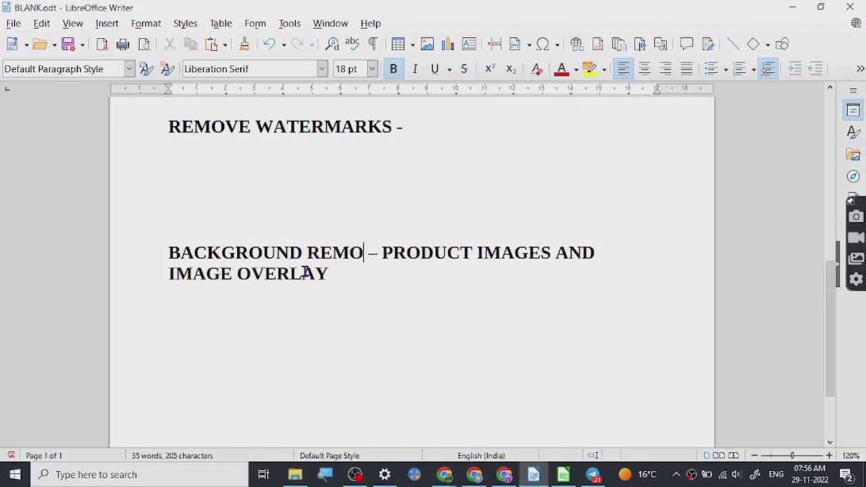
type("ER")
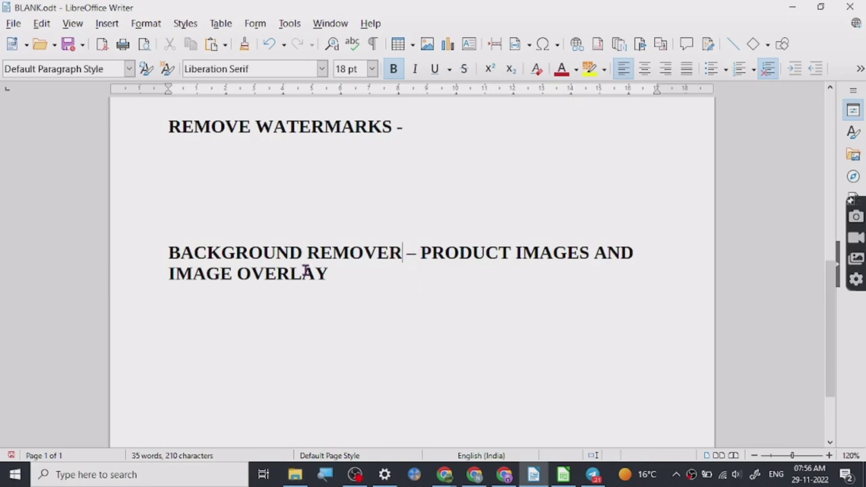
Format "BACKGROUND REMOVER" with red text and yellow highlighting, and end the line with a period after "OVERLAY".
left_click_drag(331, 276, 135, 271)
left_click(408, 307)
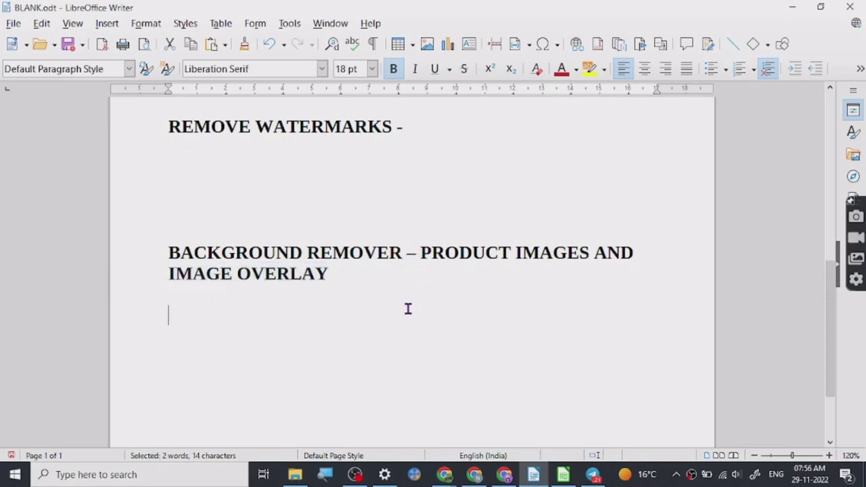
left_click_drag(402, 255, 169, 251)
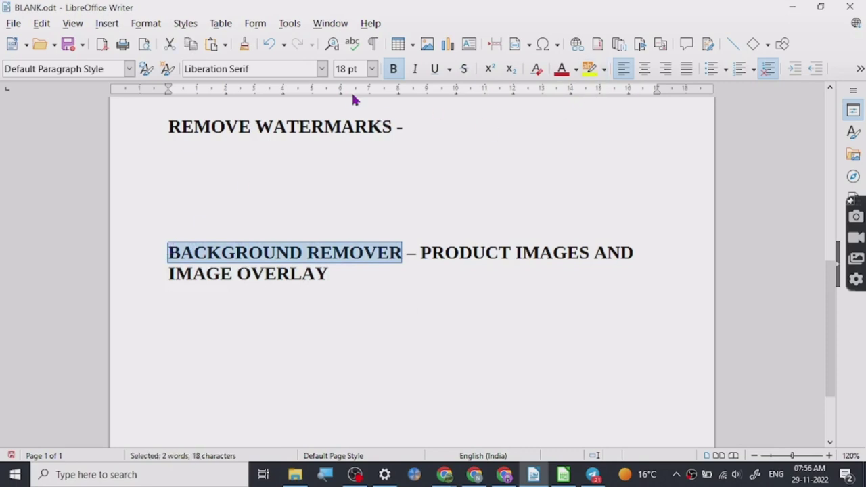
left_click(561, 70)
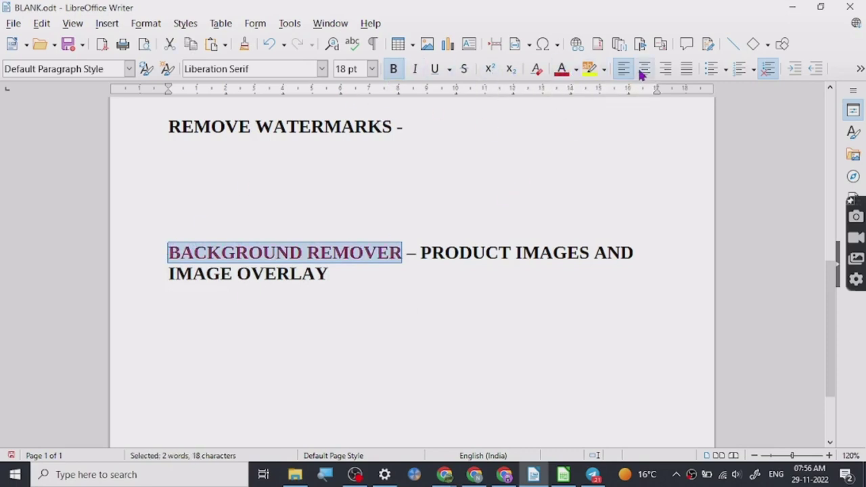
left_click(591, 71)
left_click(368, 295)
left_click(348, 277)
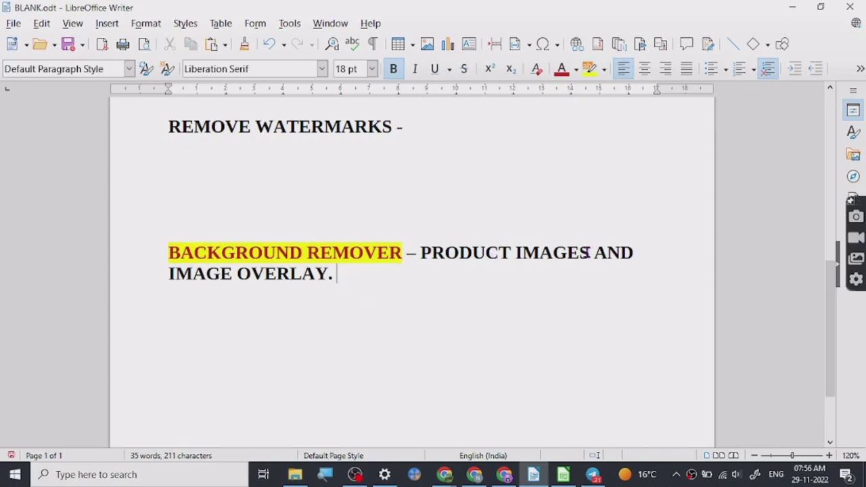
Return to the browser and examine the Shrink.media page, including its file size reduction, photo quality and photo dimensions options.
left_click(792, 6)
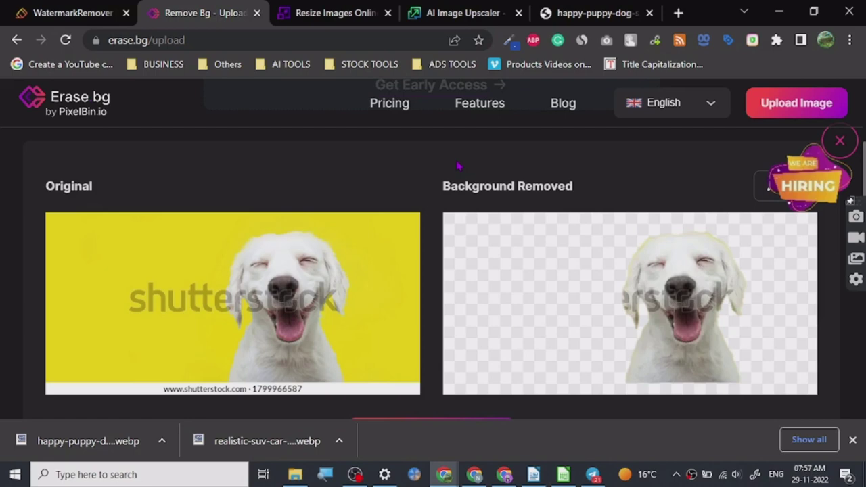
left_click(333, 7)
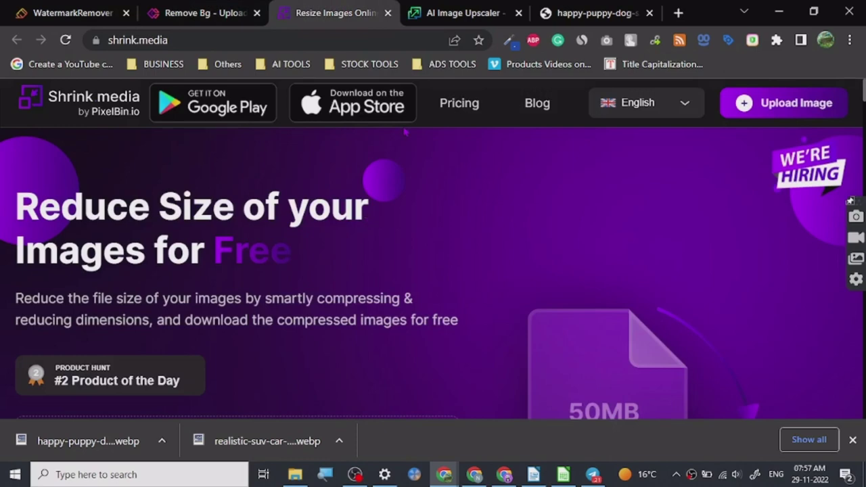
scroll(404, 132, "down", 5)
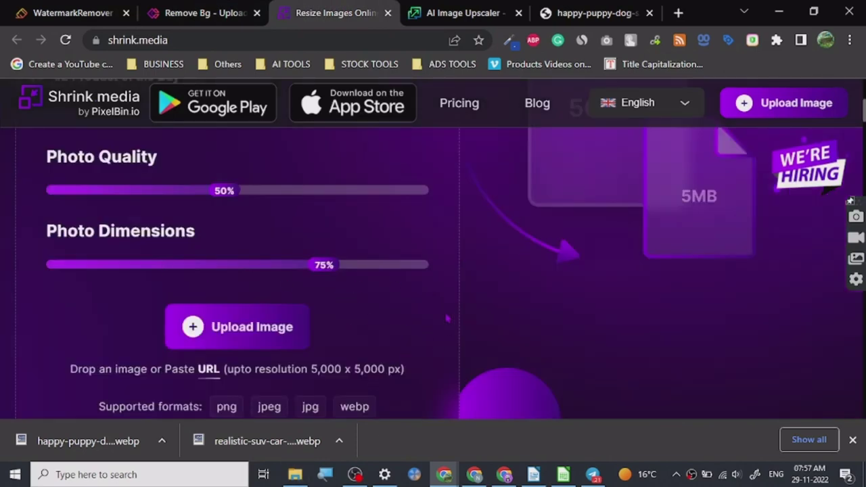
scroll(369, 318, "up", 5)
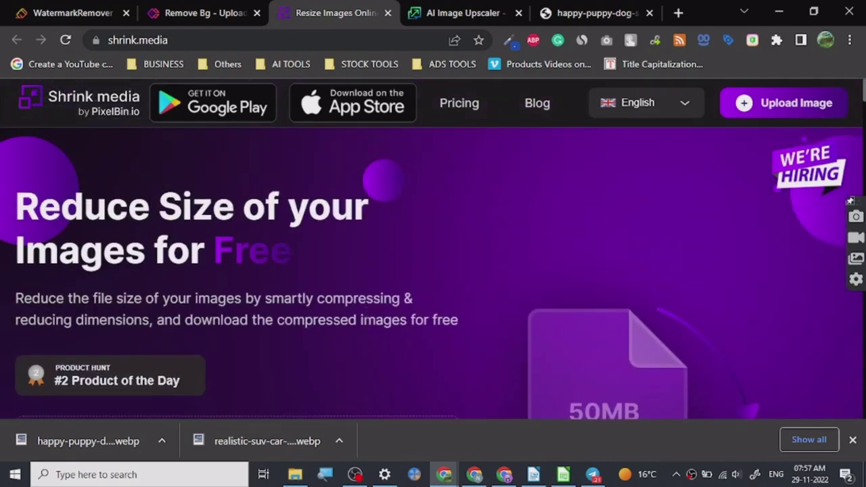
scroll(374, 285, "down", 5)
scroll(374, 285, "up", 3)
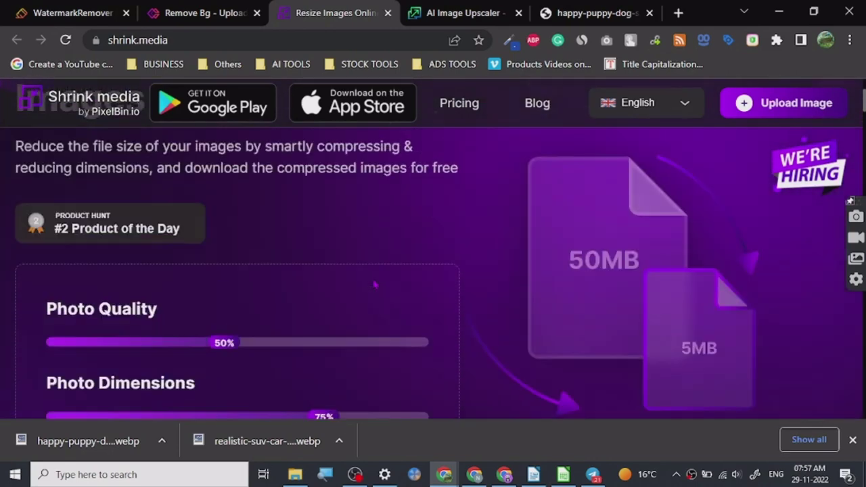
scroll(374, 285, "up", 2)
scroll(374, 285, "down", 2)
scroll(333, 257, "up", 1)
scroll(135, 202, "down", 3)
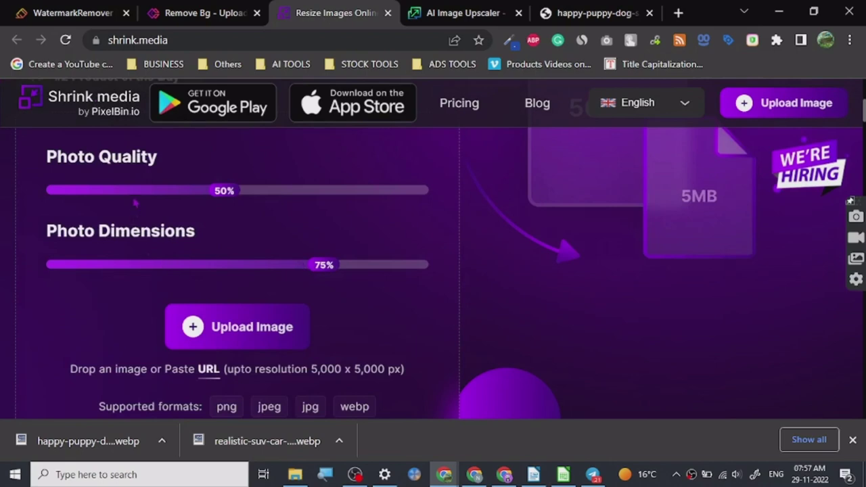
Switch to the Upscale.media page and start an image upload, looking through the Downloads folder for a picture.
left_click(464, 12)
scroll(203, 289, "down", 3)
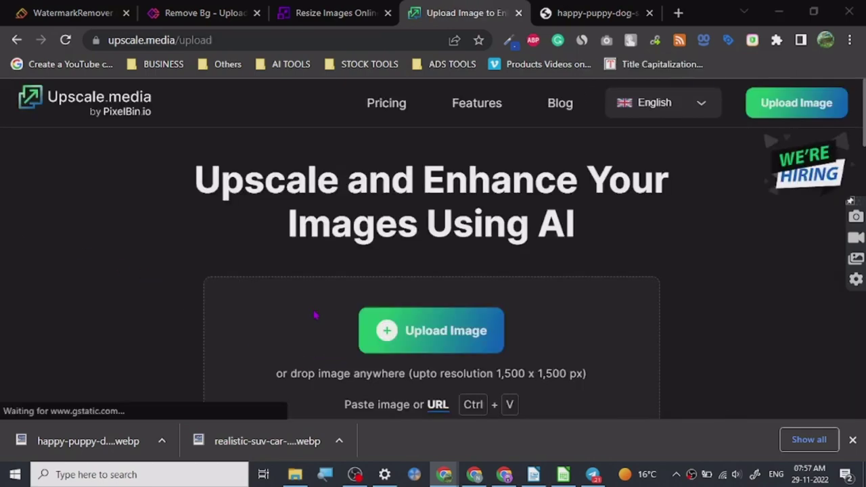
left_click(315, 315)
scroll(515, 338, "down", 5)
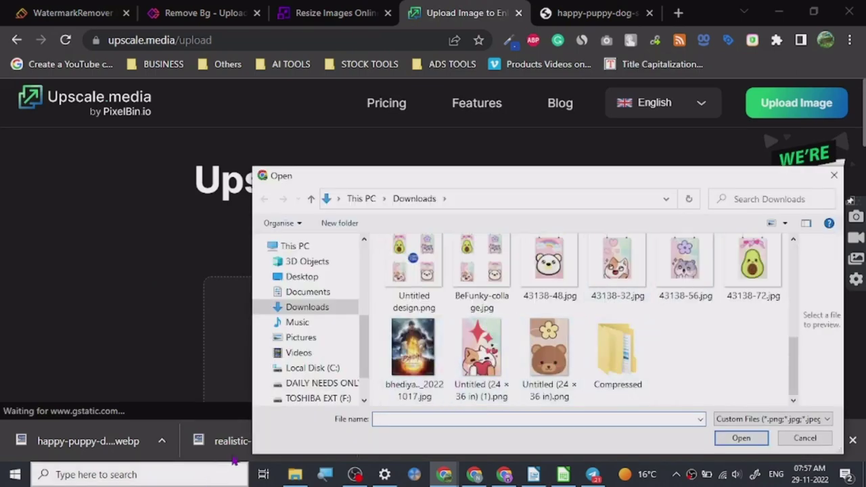
Upload the image "DALL·E 2022-07-22 23.24.54 - An astronaut sitting on a chair in space, pixal art.png" from the IMAGES folder on drive E:.
left_click(298, 352)
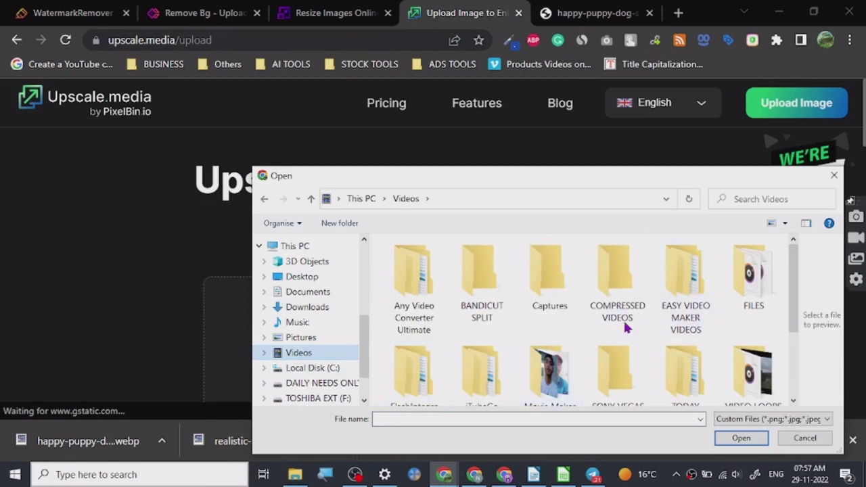
scroll(623, 333, "down", 3)
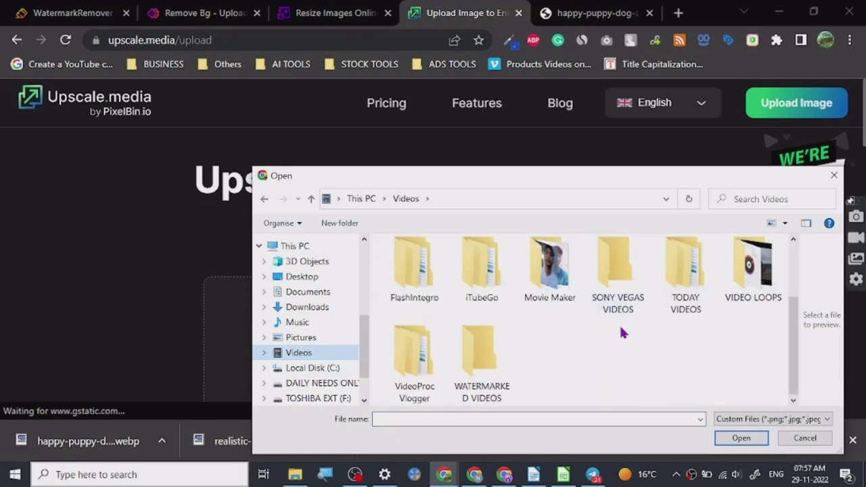
left_click(288, 368)
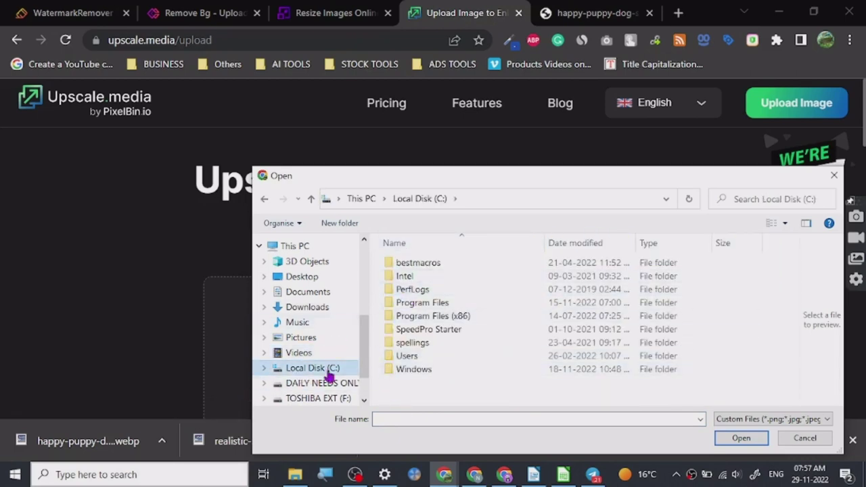
left_click(300, 383)
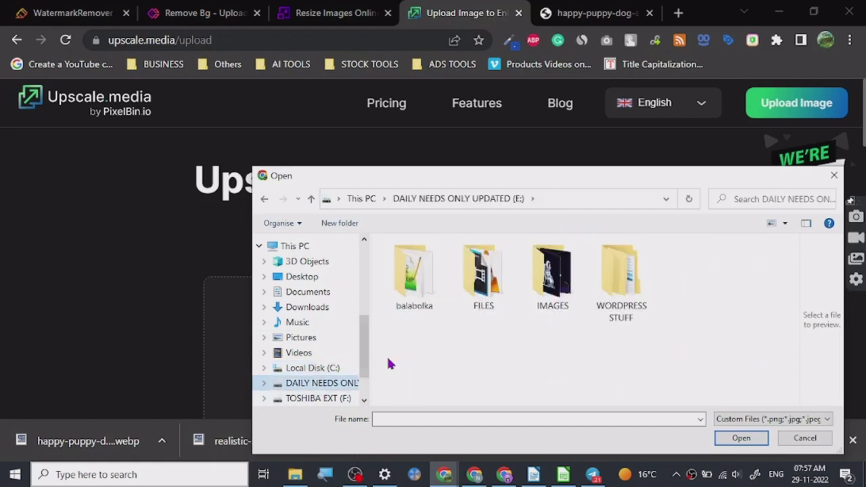
left_click(565, 293)
double_click(564, 293)
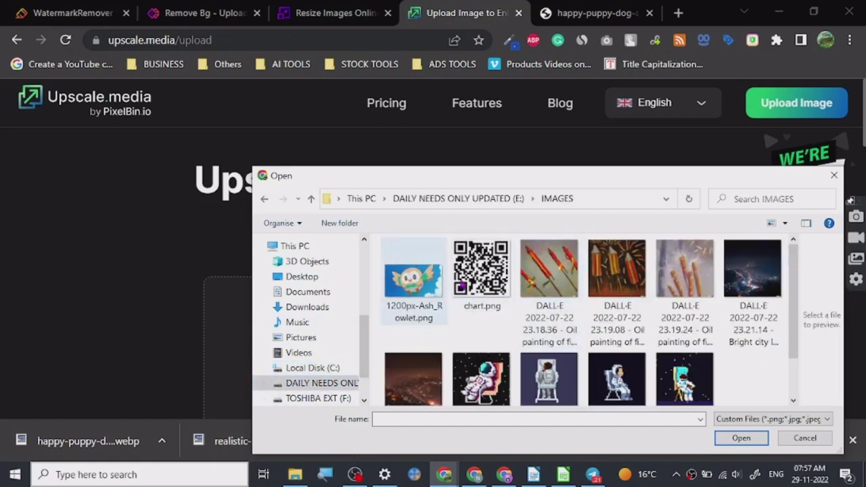
left_click(752, 271)
left_click(680, 389)
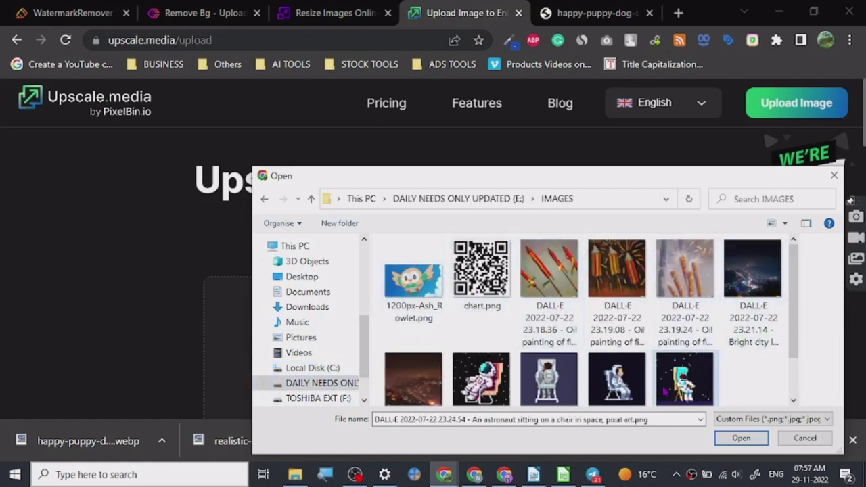
left_click(735, 439)
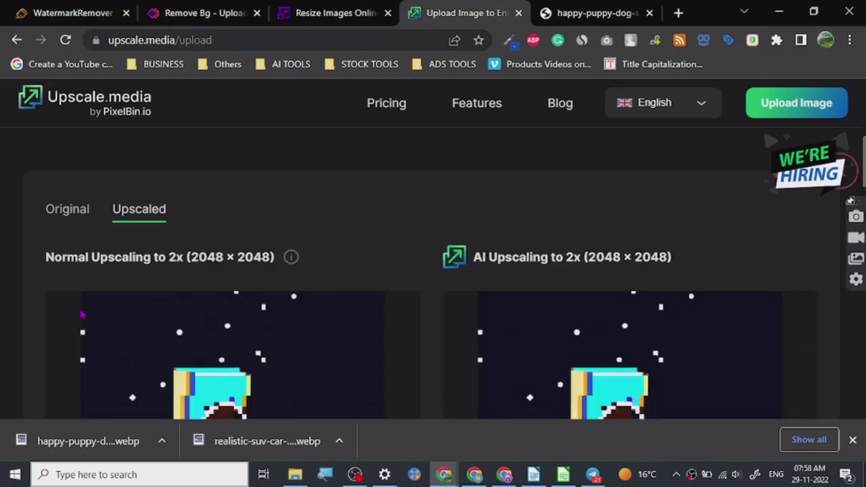
Compare the normal and AI 2x upscaling results of the astronaut image and examine the upscaling options below them.
scroll(387, 285, "down", 6)
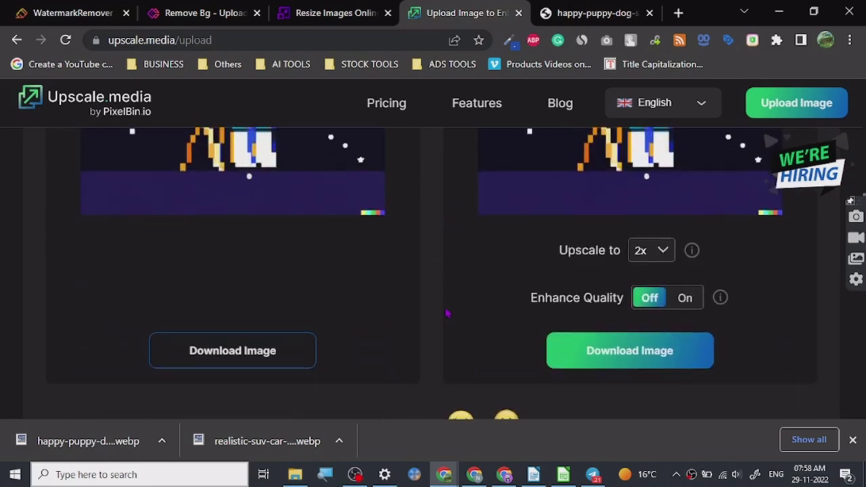
scroll(446, 313, "up", 6)
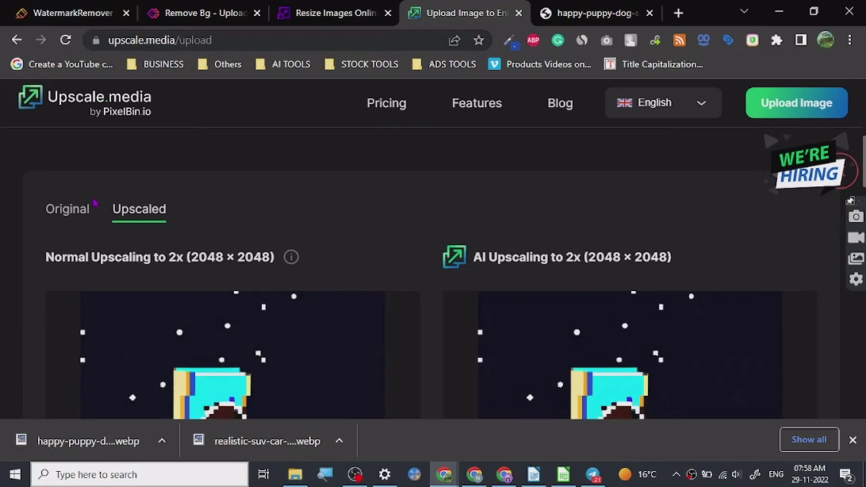
scroll(278, 248, "down", 1)
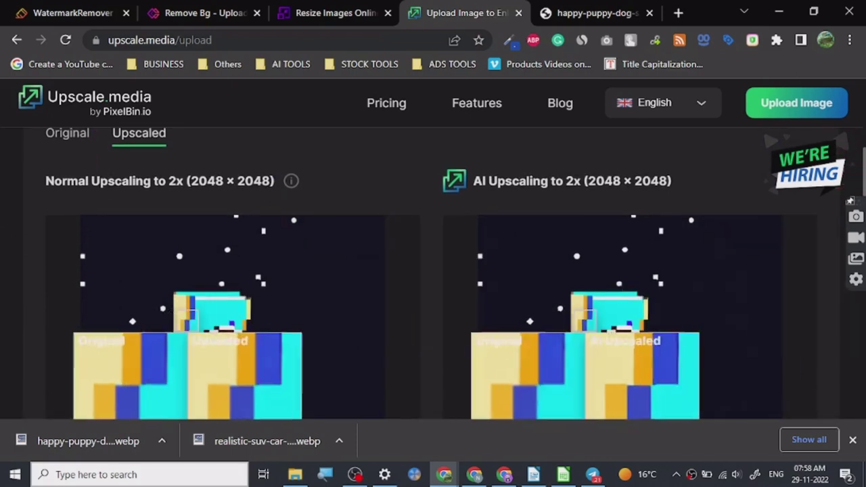
scroll(433, 271, "down", 2)
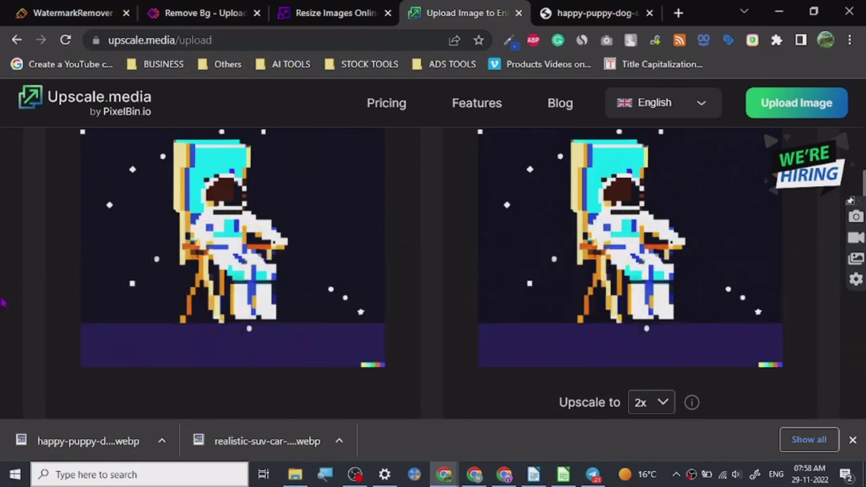
scroll(29, 289, "up", 2)
scroll(29, 289, "down", 2)
scroll(620, 379, "down", 3)
Set the AI upscaling factor of the astronaut image to 4x.
left_click(659, 174)
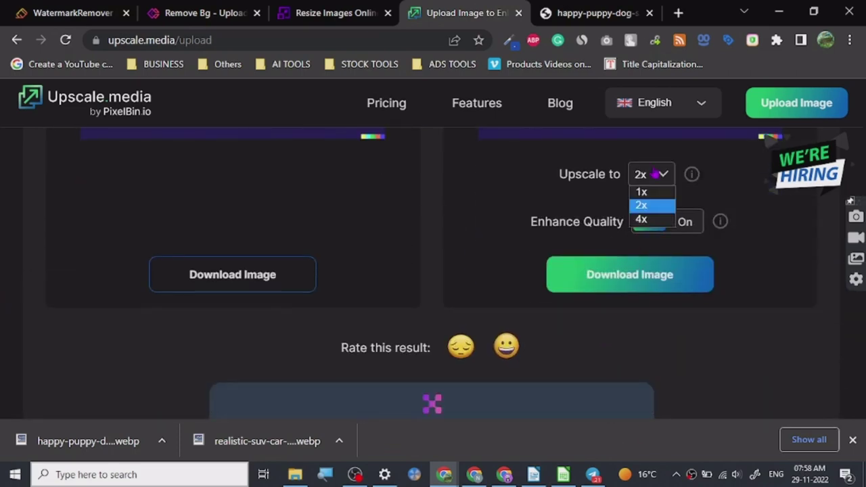
scroll(453, 240, "down", 5)
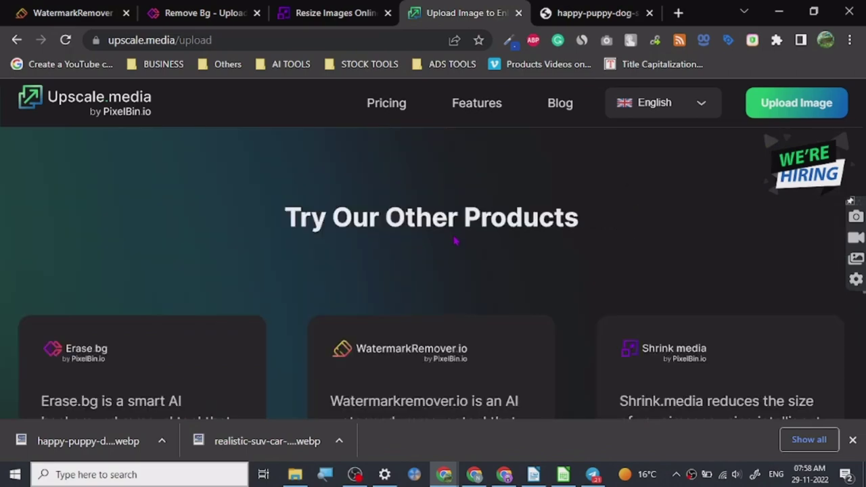
scroll(290, 286, "down", 5)
scroll(290, 287, "up", 7)
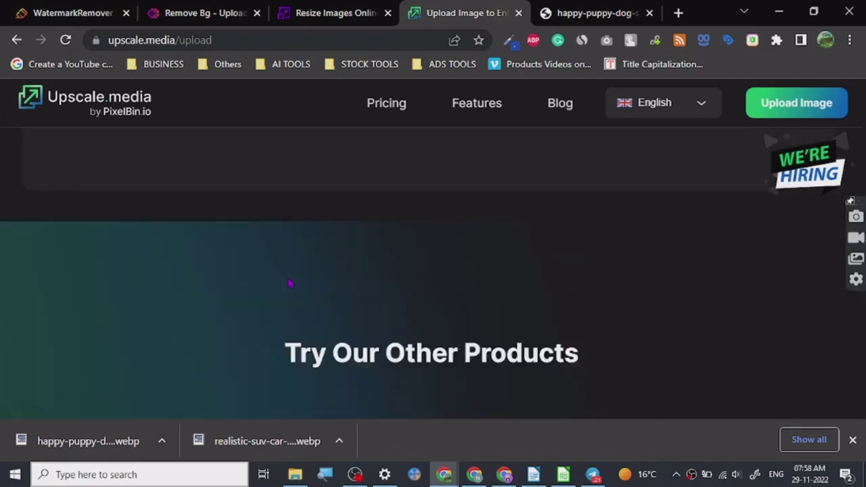
scroll(290, 283, "up", 3)
scroll(289, 283, "down", 4)
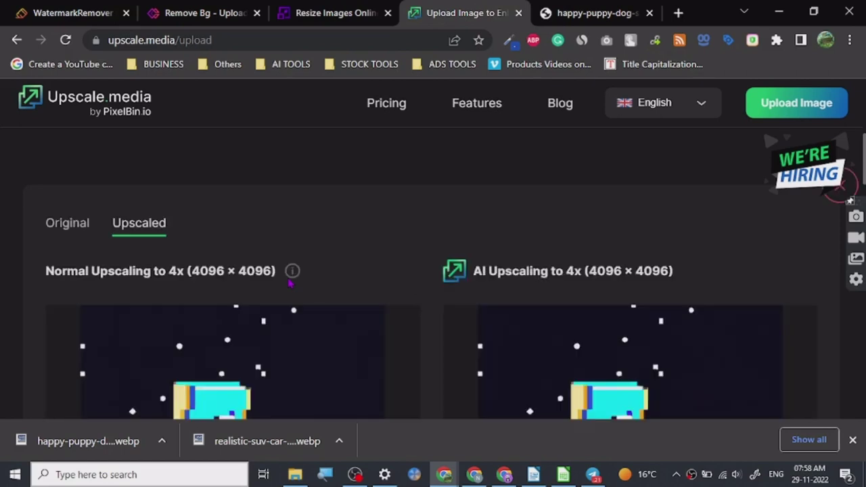
Compare the normal and AI 4x results, then turn on Enhance Quality for the AI-upscaled astronaut image.
scroll(429, 255, "down", 3)
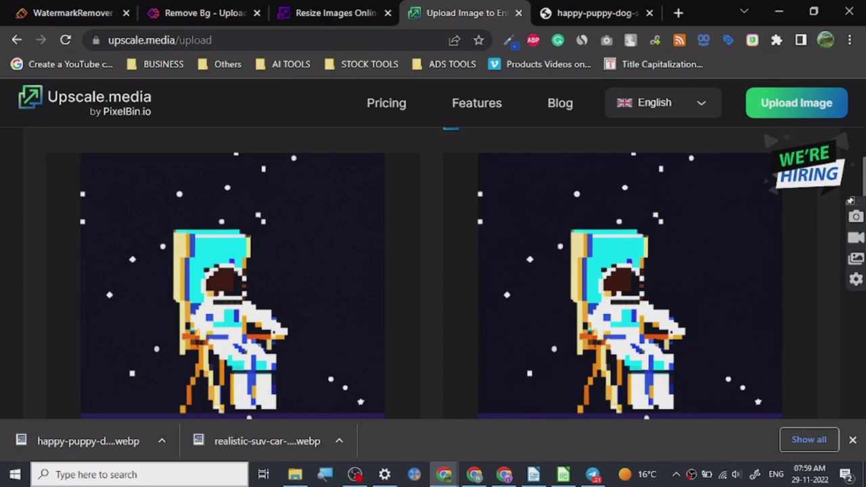
scroll(744, 245, "down", 5)
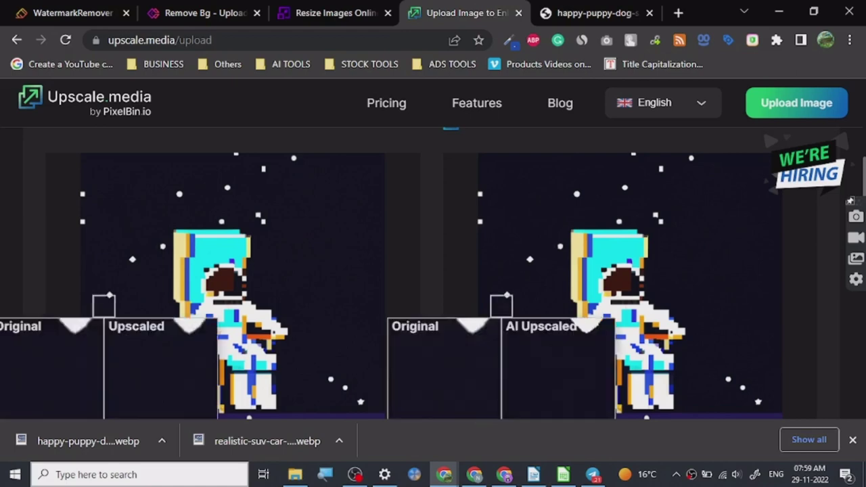
scroll(744, 245, "up", 5)
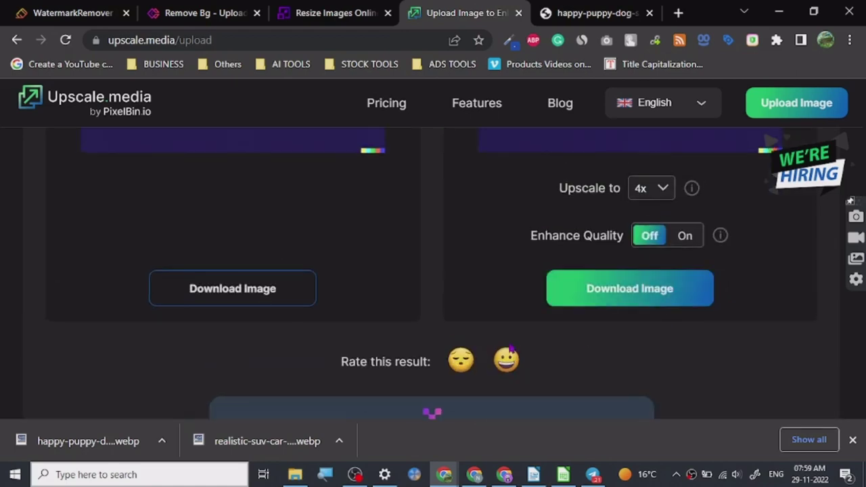
scroll(475, 310, "down", 2)
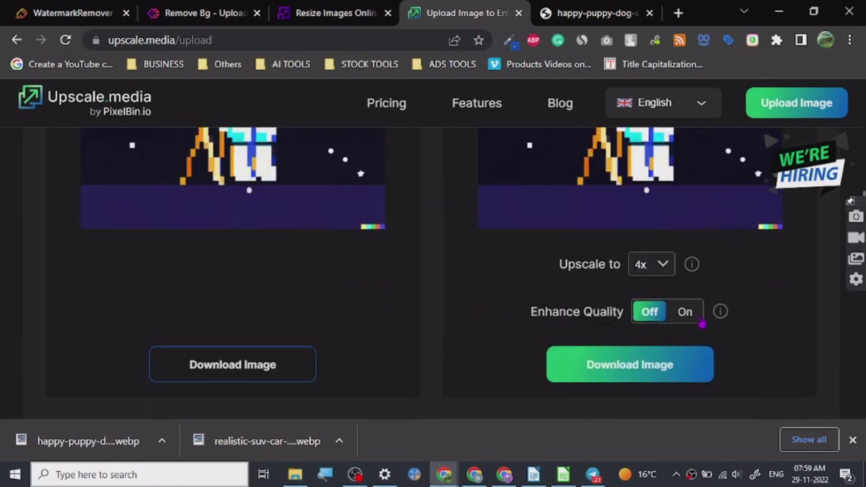
scroll(643, 312, "down", 5)
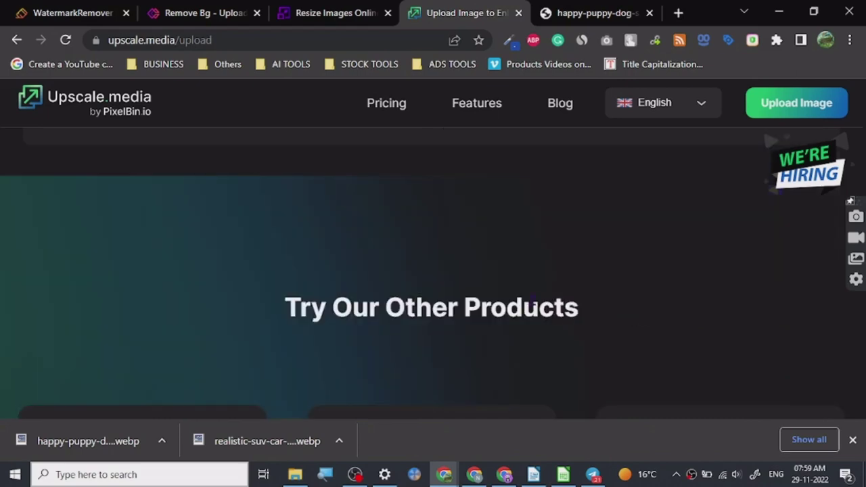
scroll(535, 306, "down", 5)
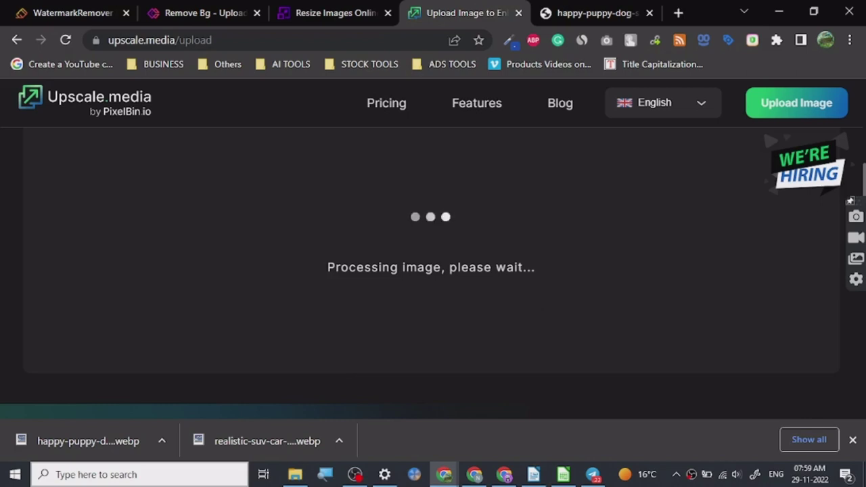
Check the quality-enhanced 4x result of the astronaut image and download the AI-upscaled version.
scroll(433, 271, "down", 3)
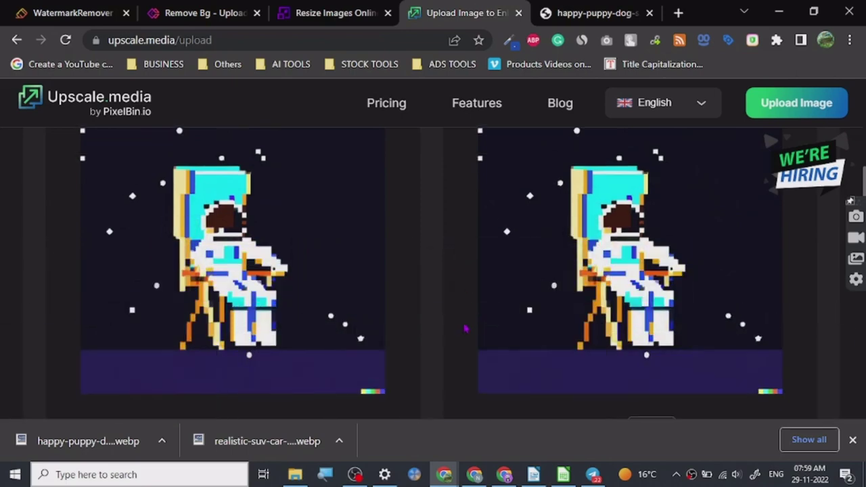
scroll(465, 329, "up", 1)
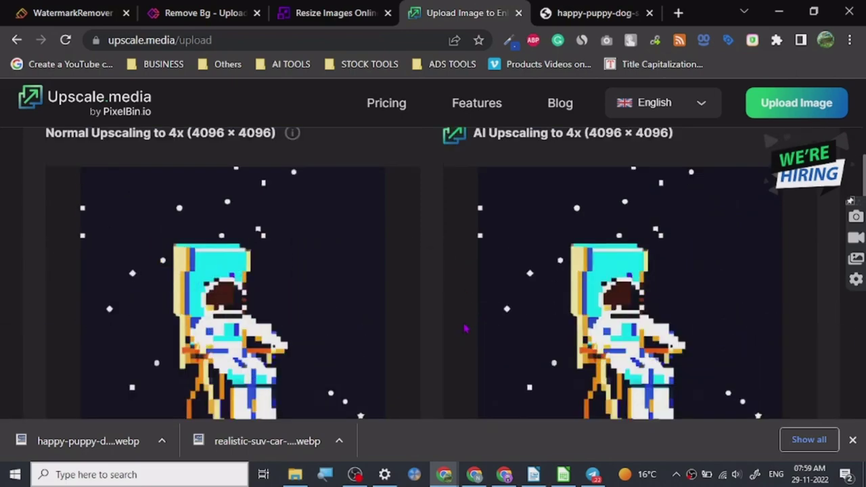
scroll(465, 329, "down", 6)
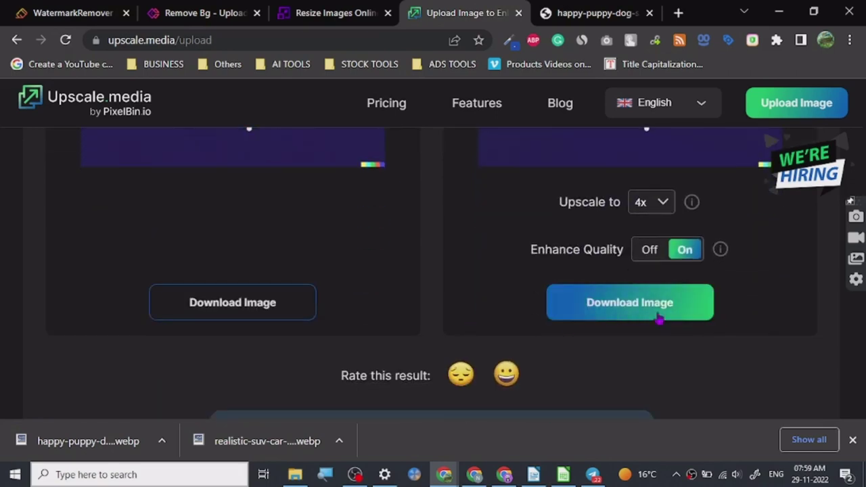
scroll(479, 328, "up", 4)
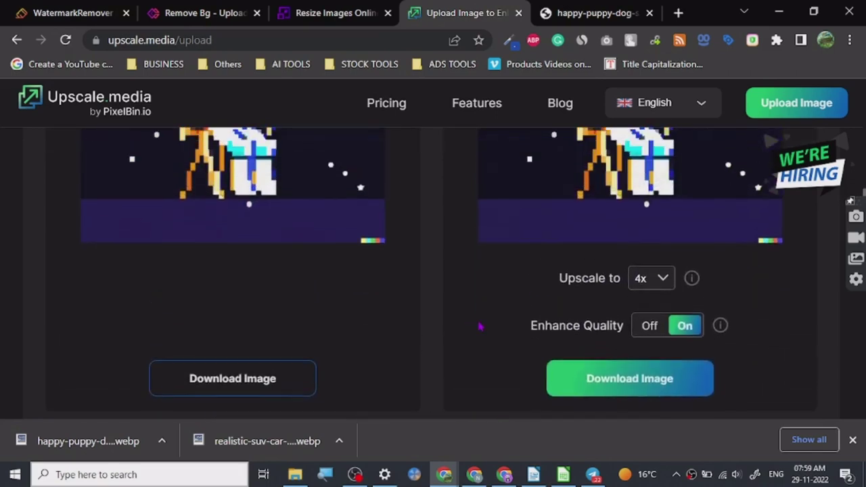
scroll(479, 328, "down", 3)
left_click(602, 394)
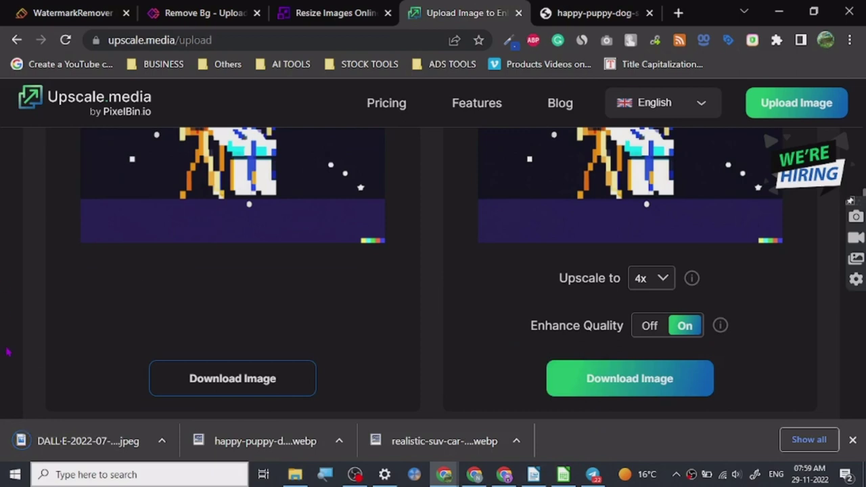
Open the downloaded astronaut JPEG in Photos and display its file information to check the size and dimensions.
scroll(8, 351, "up", 3)
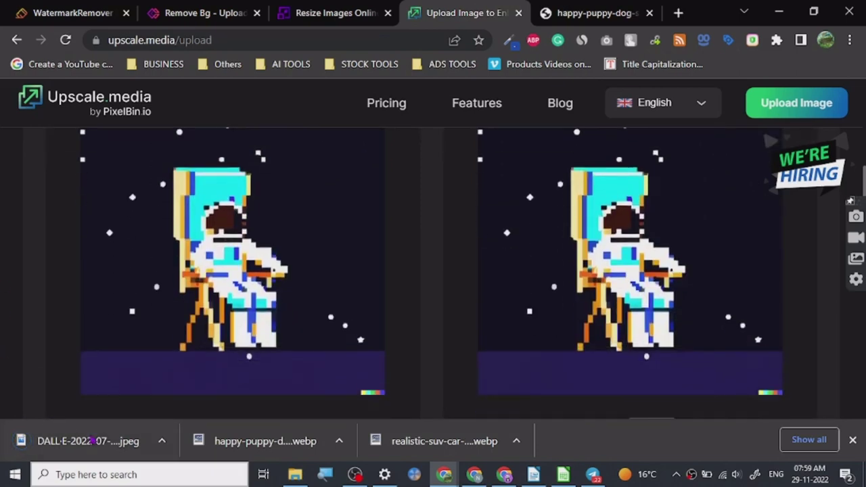
left_click(93, 441)
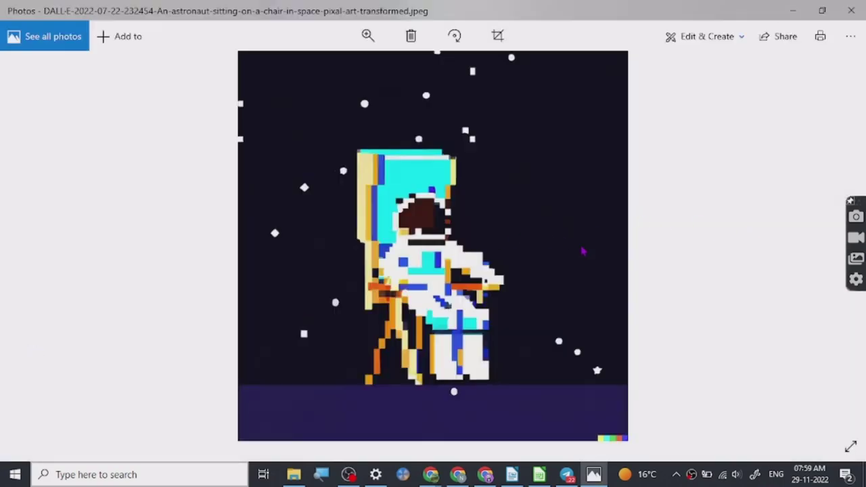
right_click(496, 185)
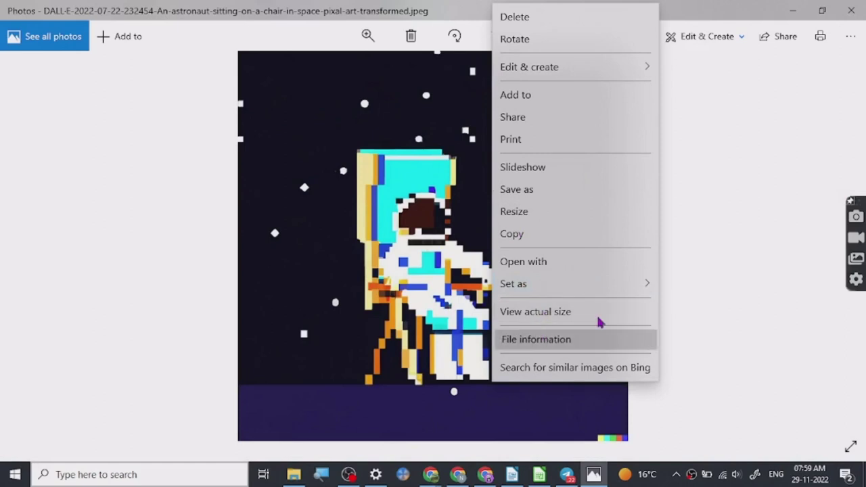
key("Return")
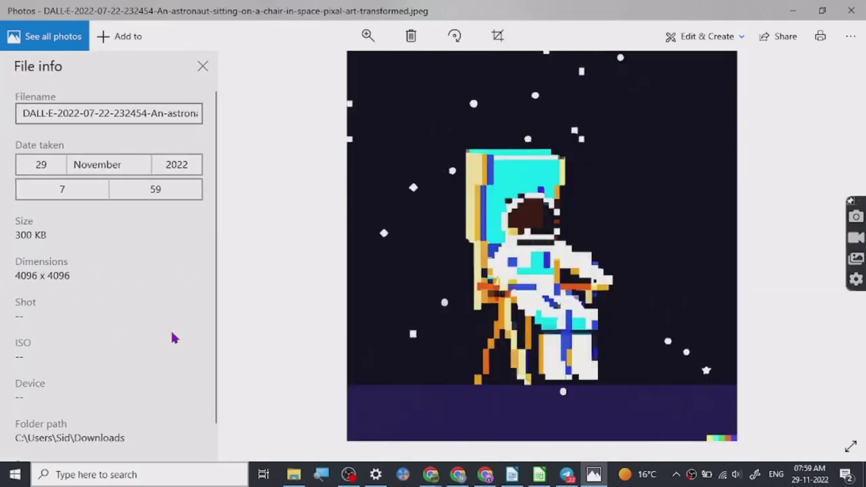
Return to the Upscale.media page in the browser and review the normal and AI 4x upscaled images side by side.
mouse_move(294, 474)
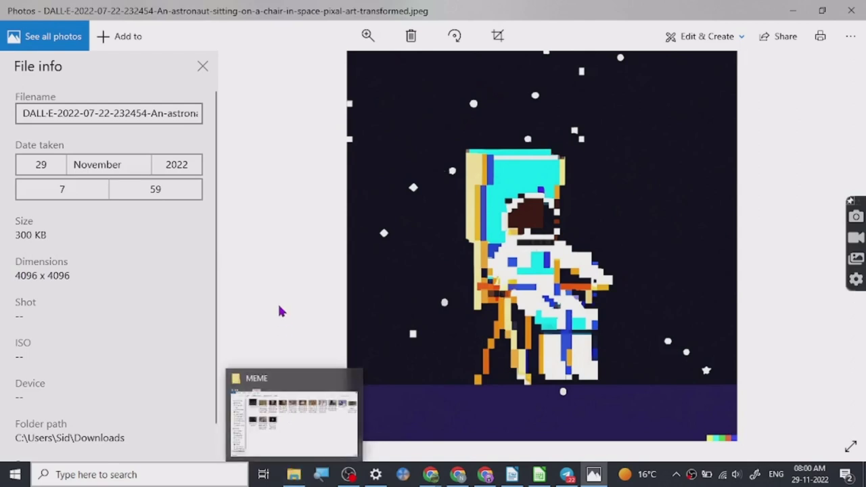
key("alt+Tab")
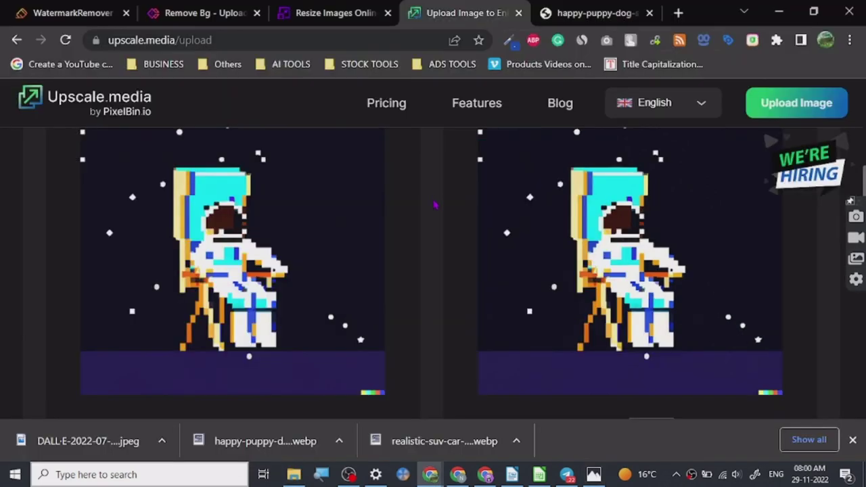
scroll(3, 278, "up", 3)
scroll(3, 279, "down", 1)
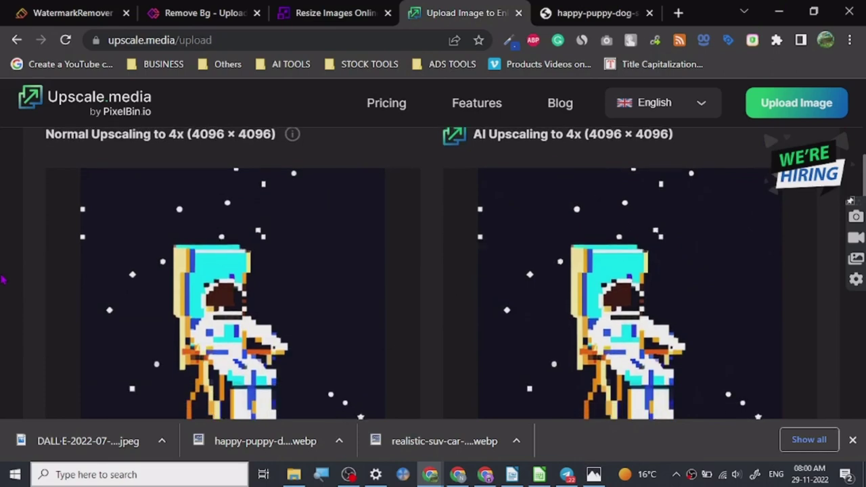
Display the original astronaut image on Upscale.media and save it as a PNG under the suggested name in Downloads.
scroll(3, 277, "up", 4)
left_click(71, 390)
scroll(36, 313, "down", 1)
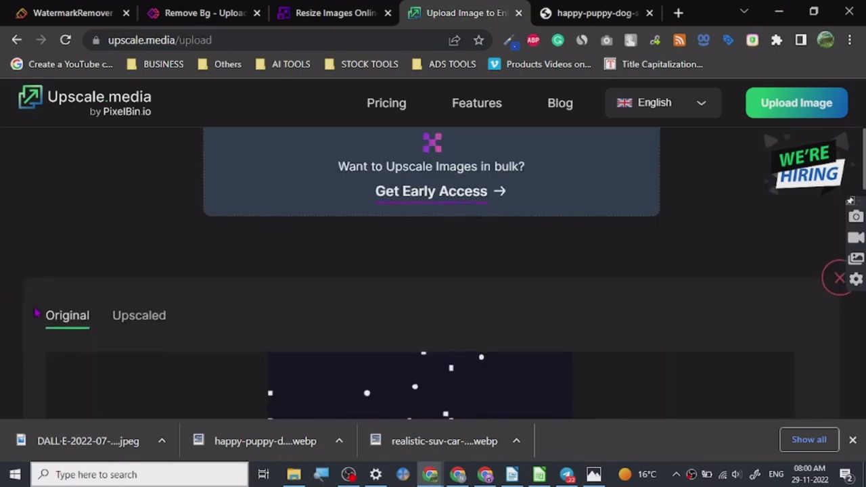
scroll(36, 310, "down", 5)
scroll(364, 215, "up", 4)
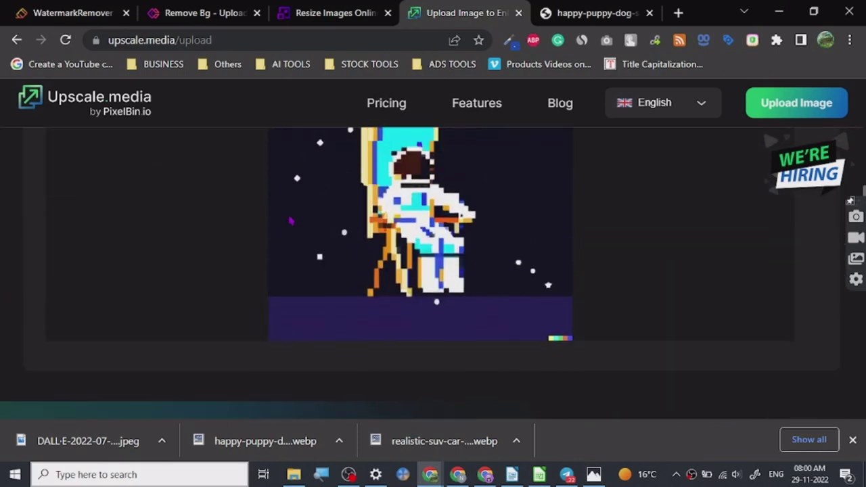
right_click(359, 253)
left_click(390, 283)
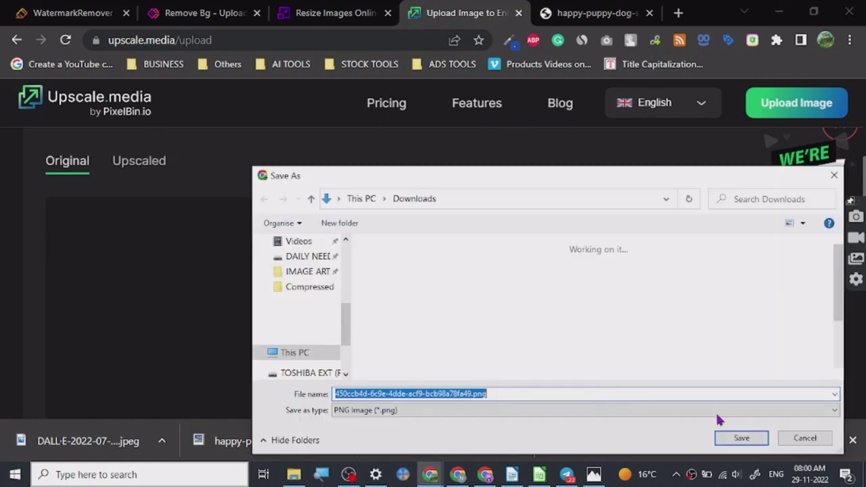
left_click(740, 438)
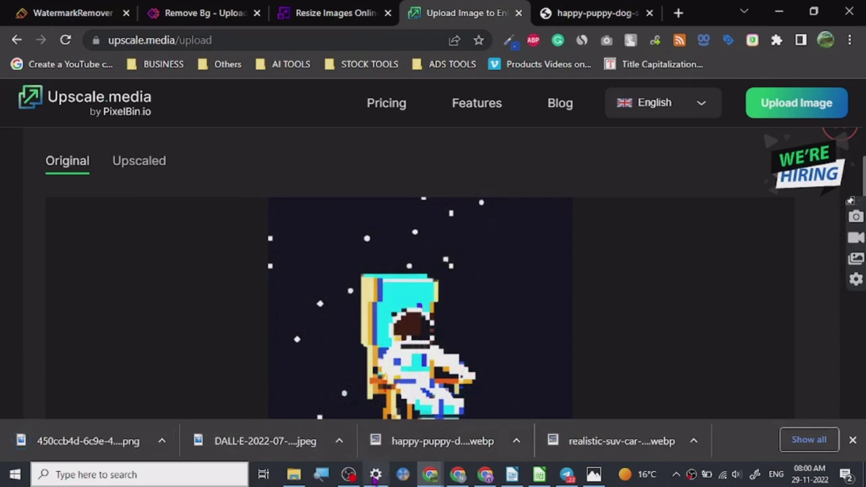
Open the saved original PNG in Photos, display its file information to check size and dimensions, and minimise the window.
left_click(100, 441)
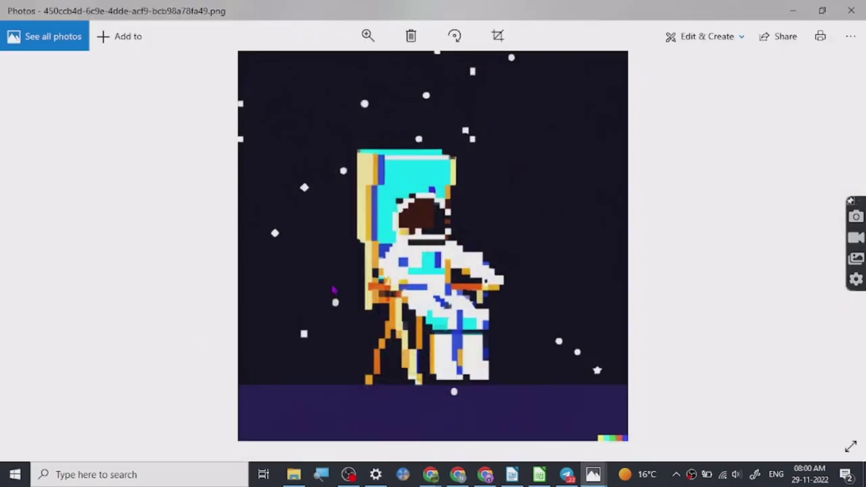
right_click(343, 259)
left_click(390, 343)
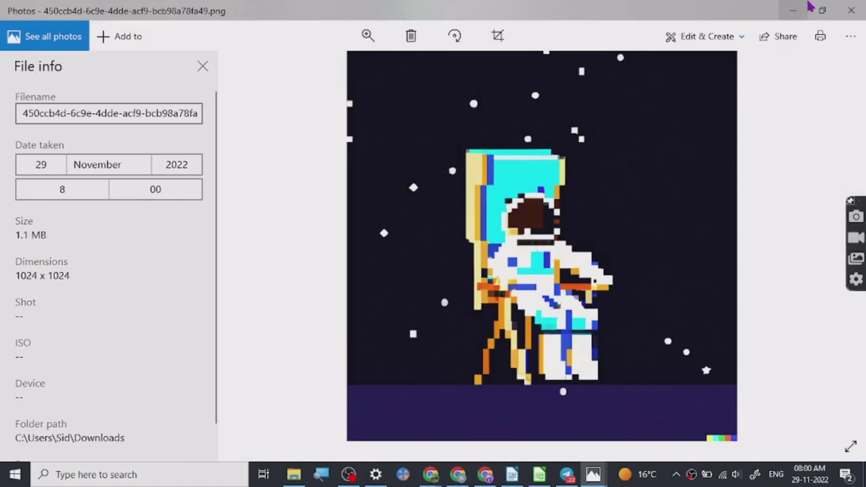
left_click(793, 10)
Bring up the upscaled astronaut JPEG in Photos and examine the edges of the outstretched arm up close.
mouse_move(599, 478)
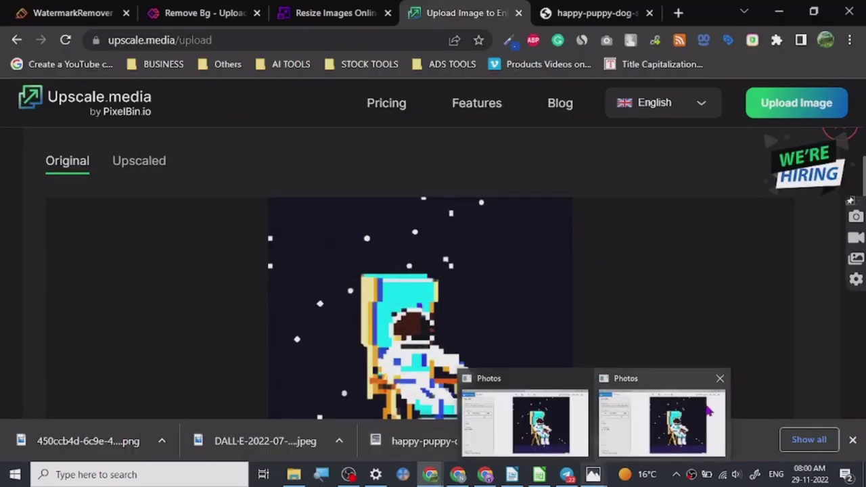
mouse_move(706, 414)
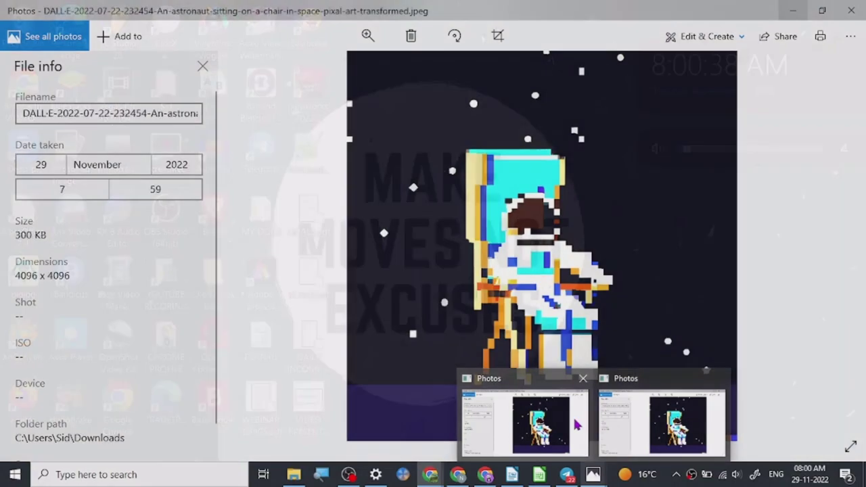
left_click(577, 425)
scroll(527, 234, "up", 1)
scroll(527, 233, "up", 4)
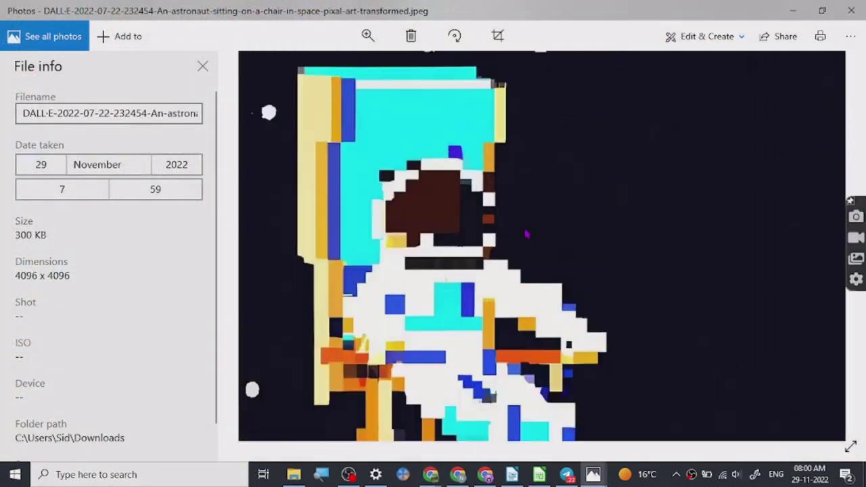
scroll(527, 234, "down", 3)
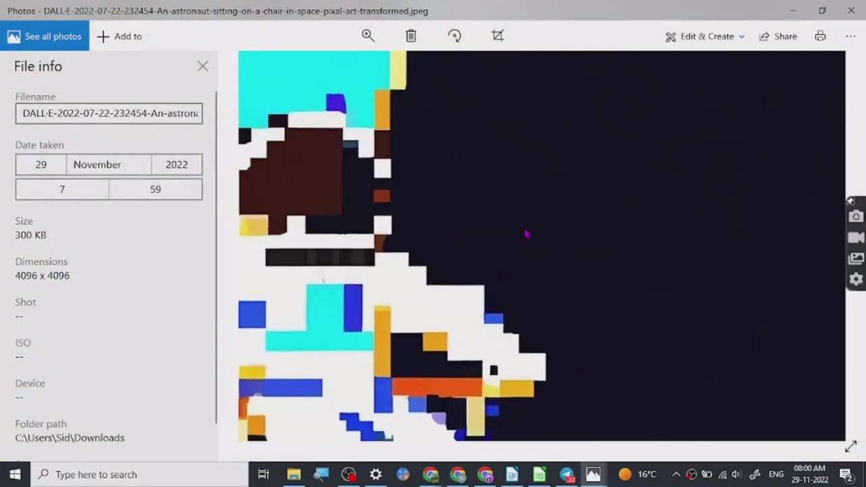
scroll(706, 293, "up", 3)
scroll(706, 293, "up", 4)
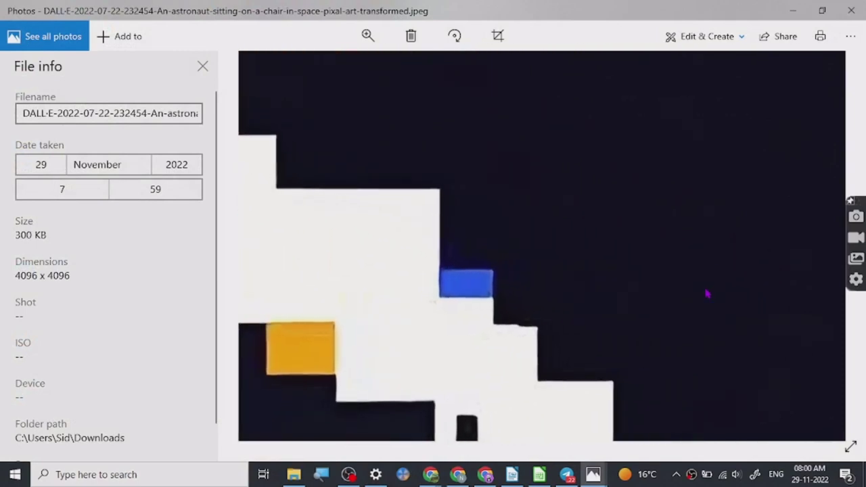
scroll(662, 299, "left", 3)
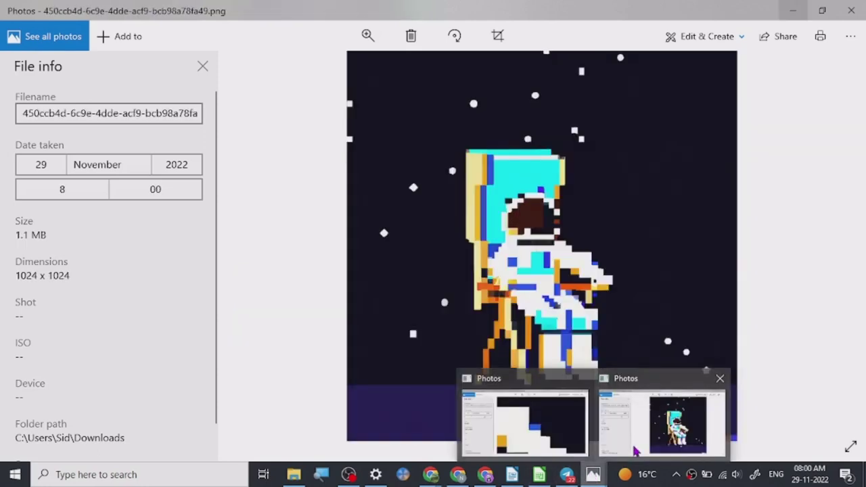
Switch to the original astronaut PNG in Photos and examine the same arm area up close.
left_click(636, 452)
scroll(596, 261, "up", 5)
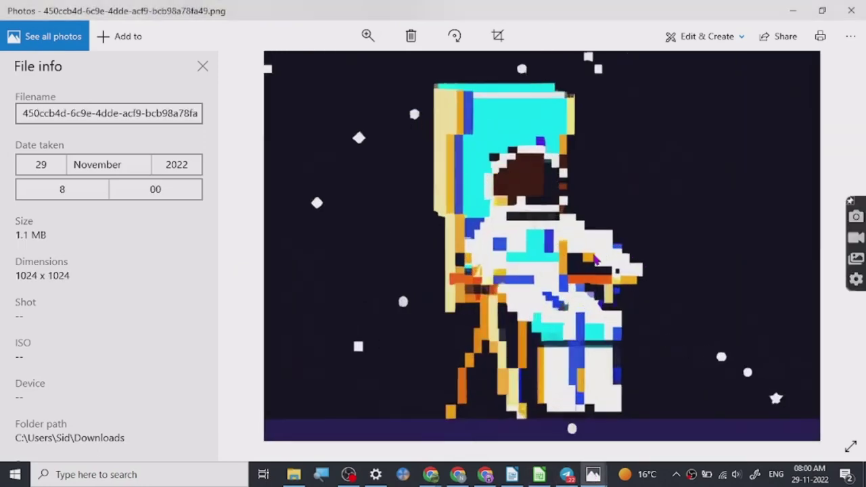
scroll(595, 259, "up", 3)
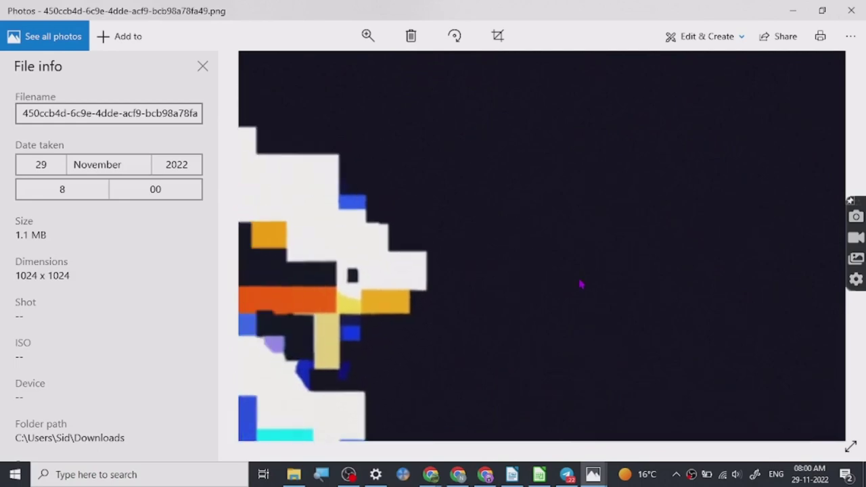
scroll(586, 241, "up", 3)
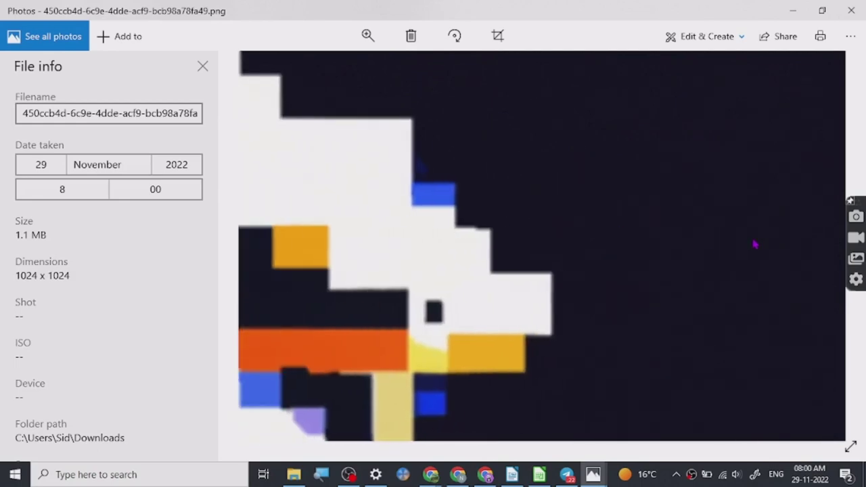
Alternate between the upscaled JPEG and the original PNG in Photos to compare the sharpness of the arm edges.
mouse_move(592, 474)
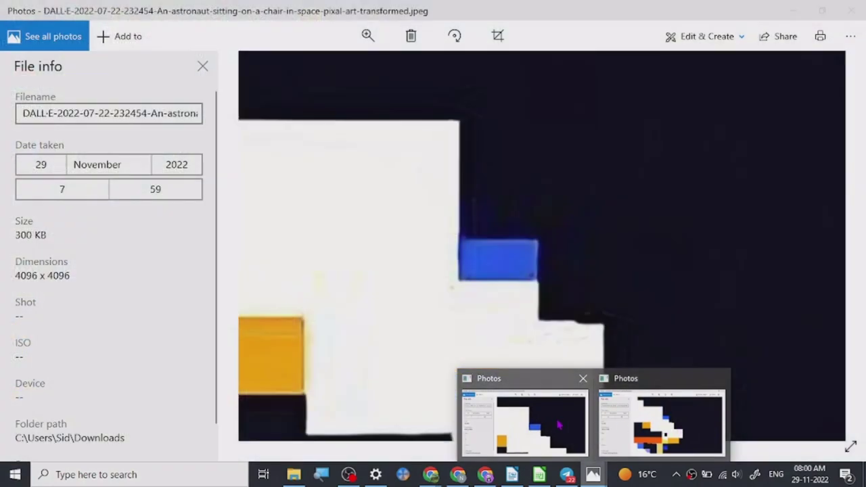
left_click(545, 419)
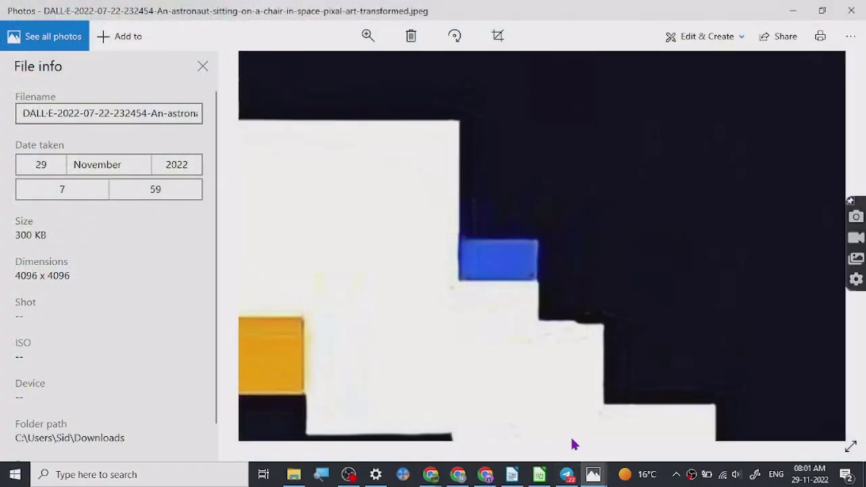
mouse_move(592, 475)
left_click(650, 420)
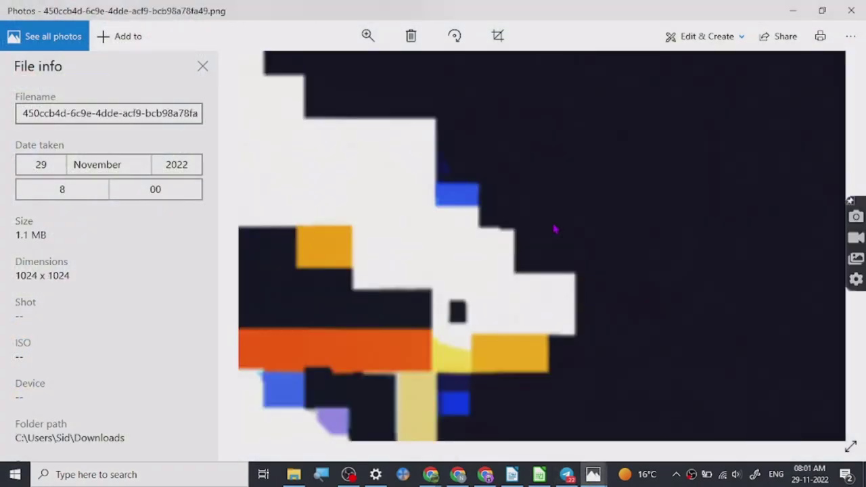
left_click_drag(555, 228, 617, 283)
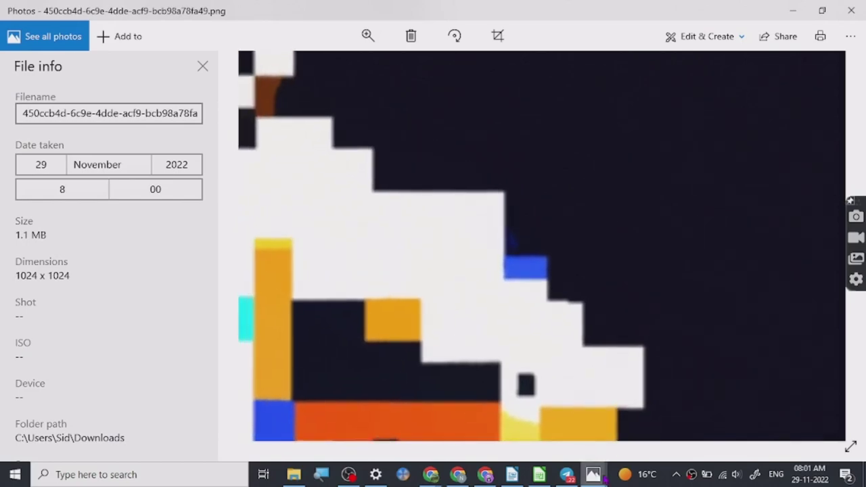
mouse_move(594, 474)
left_click(556, 434)
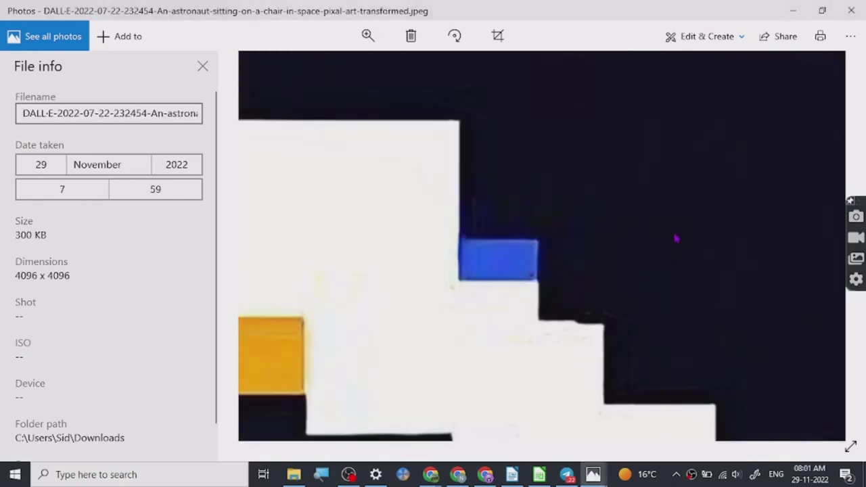
scroll(676, 238, "left", 2)
scroll(679, 228, "right", 5)
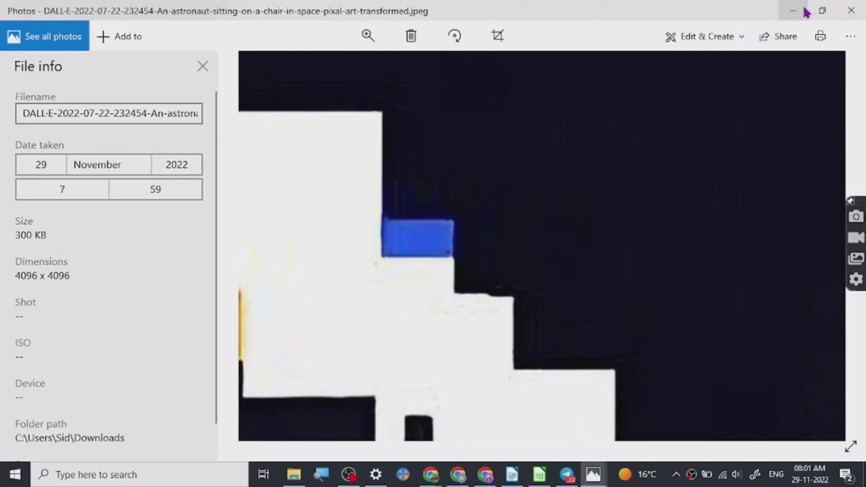
Inspect the upscaled JPEG at full view and in close-up, and minimise Photos to return to the Upscale.media page.
scroll(474, 261, "down", 6)
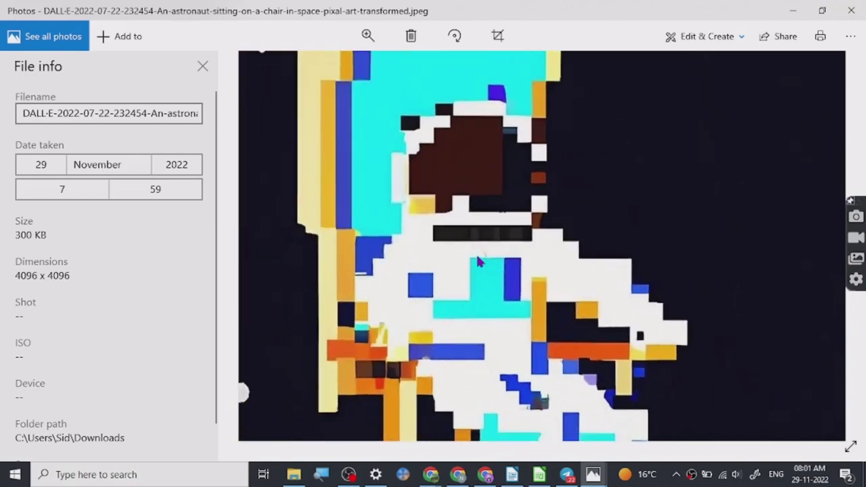
scroll(482, 270, "down", 2)
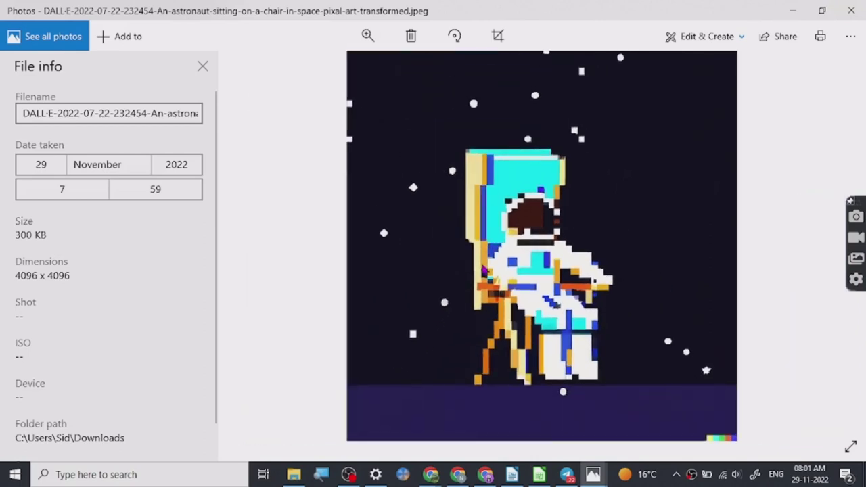
scroll(485, 271, "up", 2)
scroll(571, 260, "up", 3)
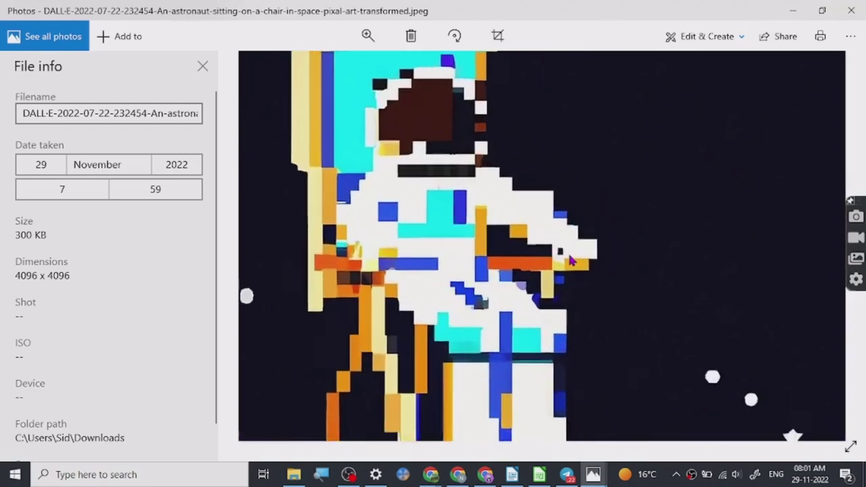
scroll(570, 261, "up", 4)
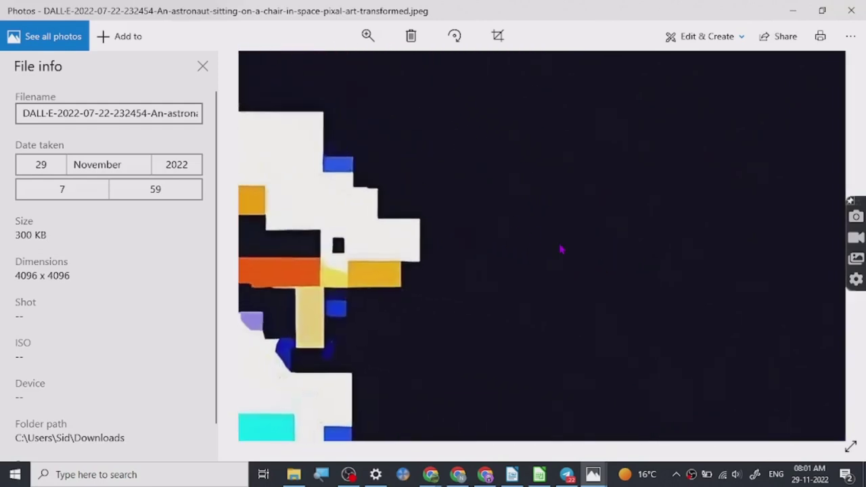
scroll(561, 250, "down", 2)
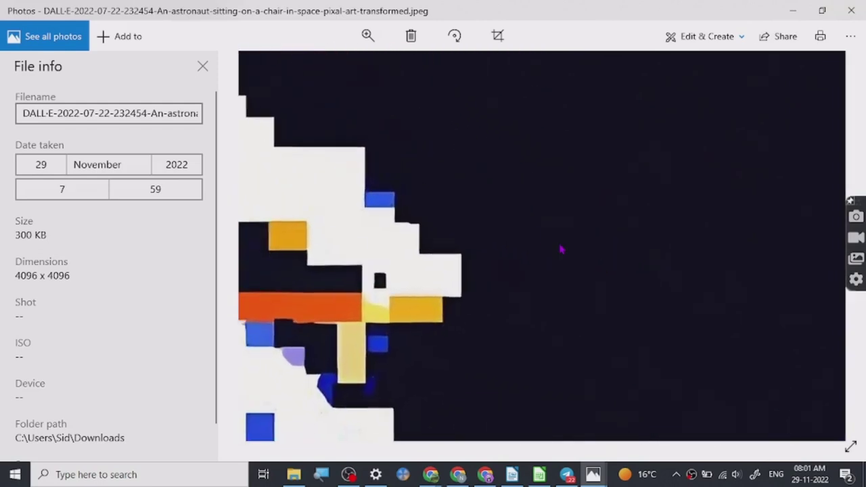
left_click(794, 11)
left_click(791, 10)
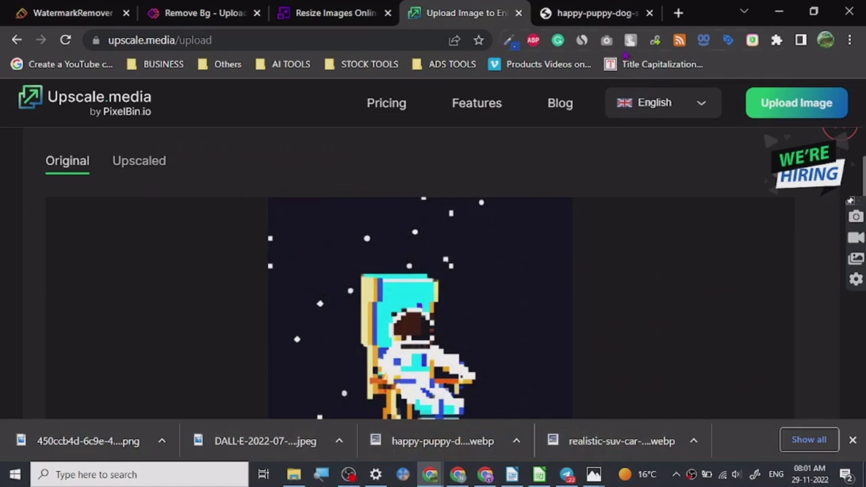